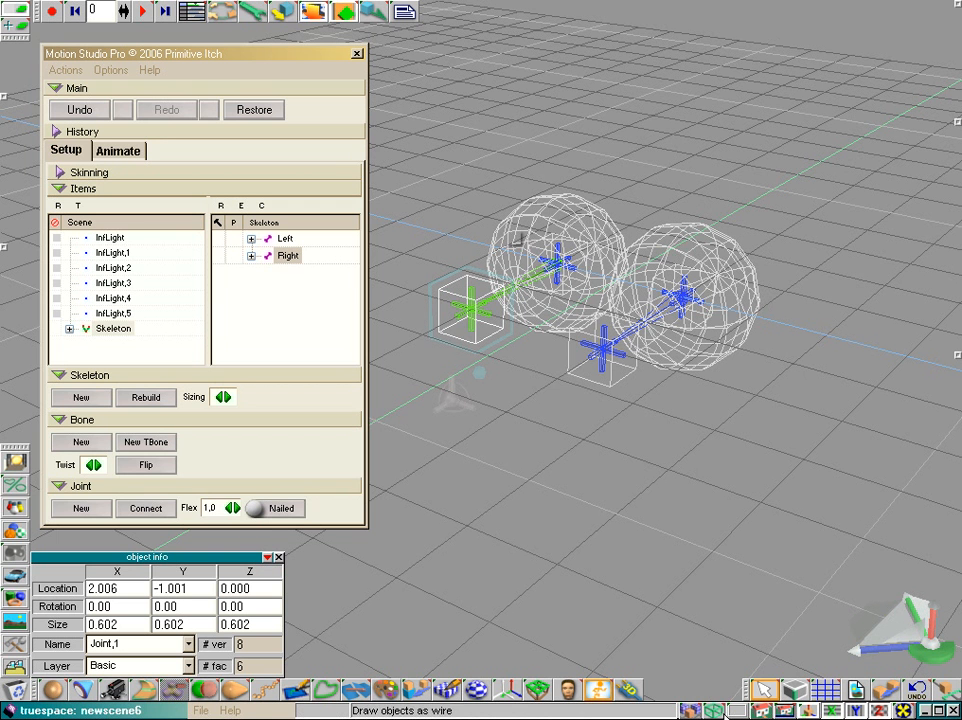
Step: Switch the viewport to solid and back to wireframe display and orbit around the eye rig
left_click(715, 682)
left_click(713, 643)
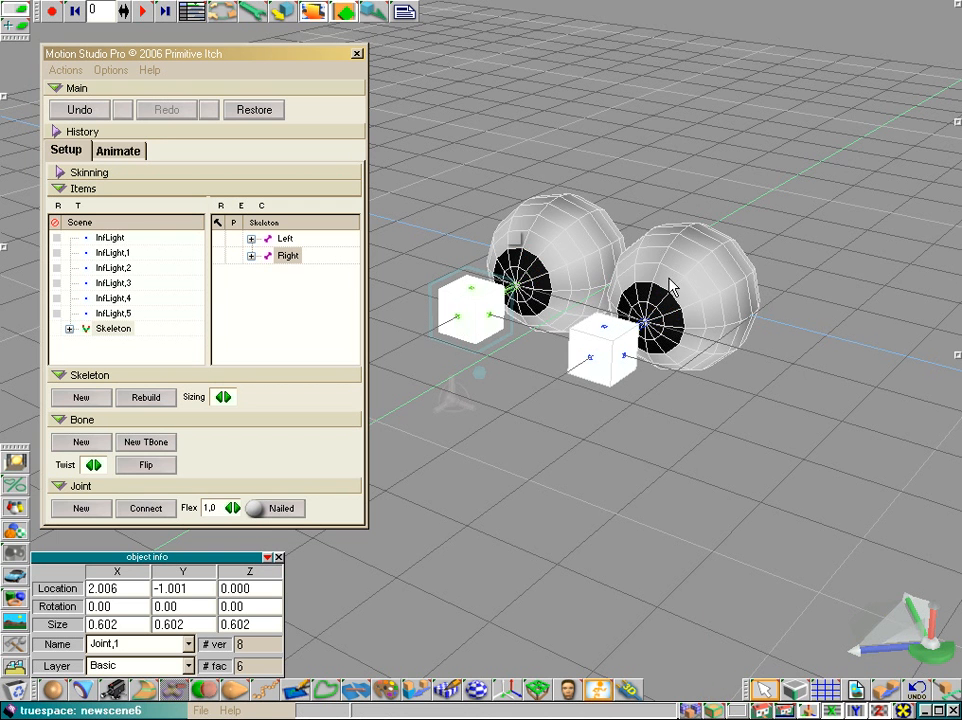
left_click(713, 708)
left_click(714, 622)
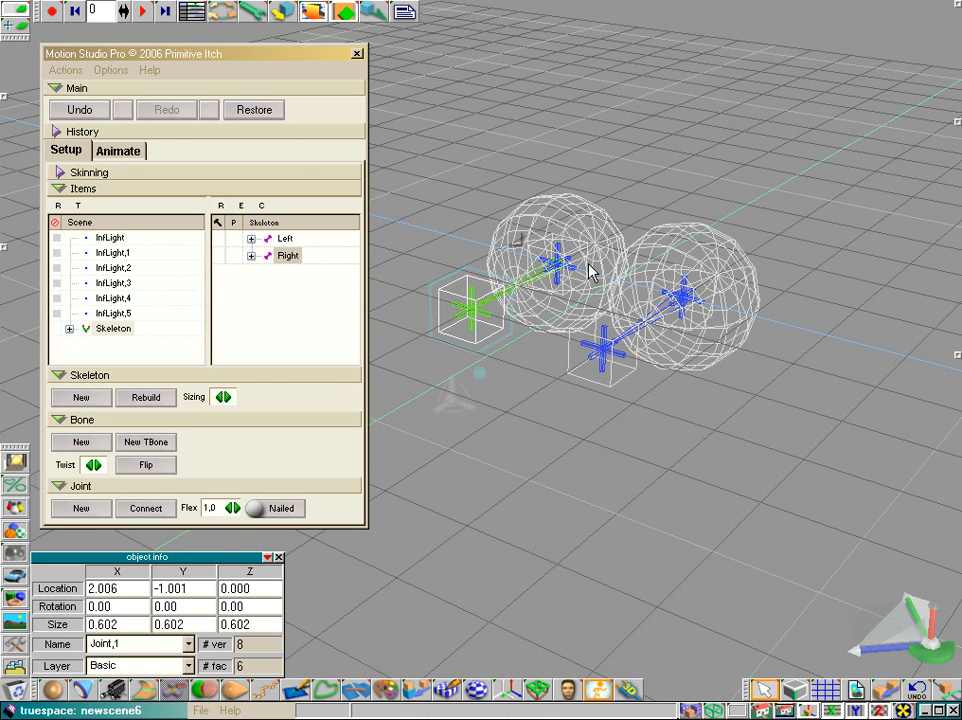
left_click_drag(896, 636, 904, 554)
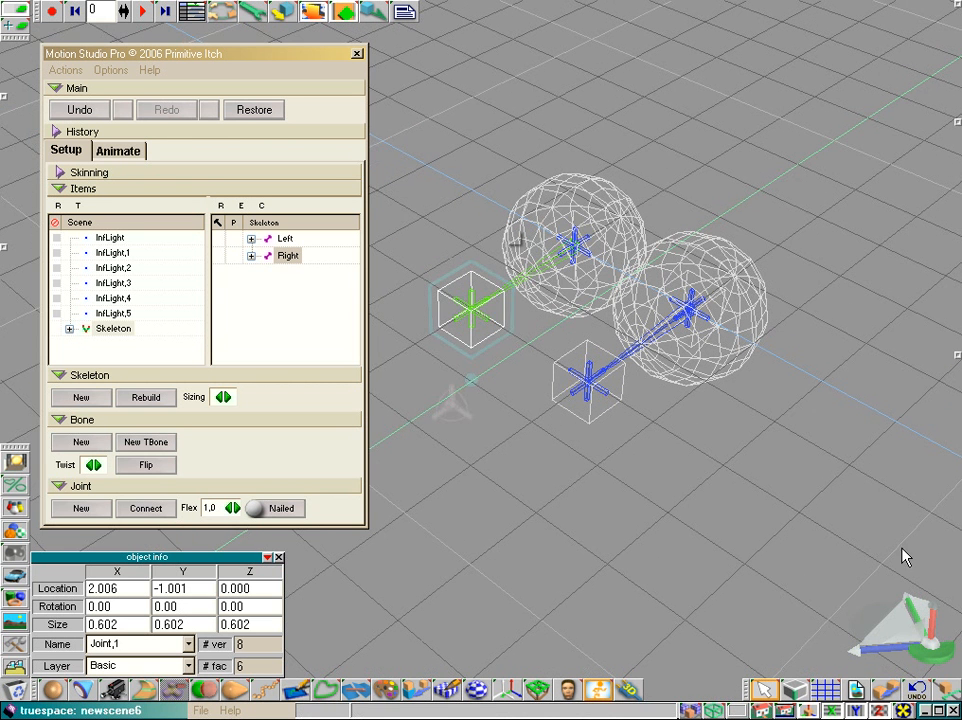
Step: Select the left eye's joint and open the Animate tab of the Motion Studio panel
left_click(568, 261)
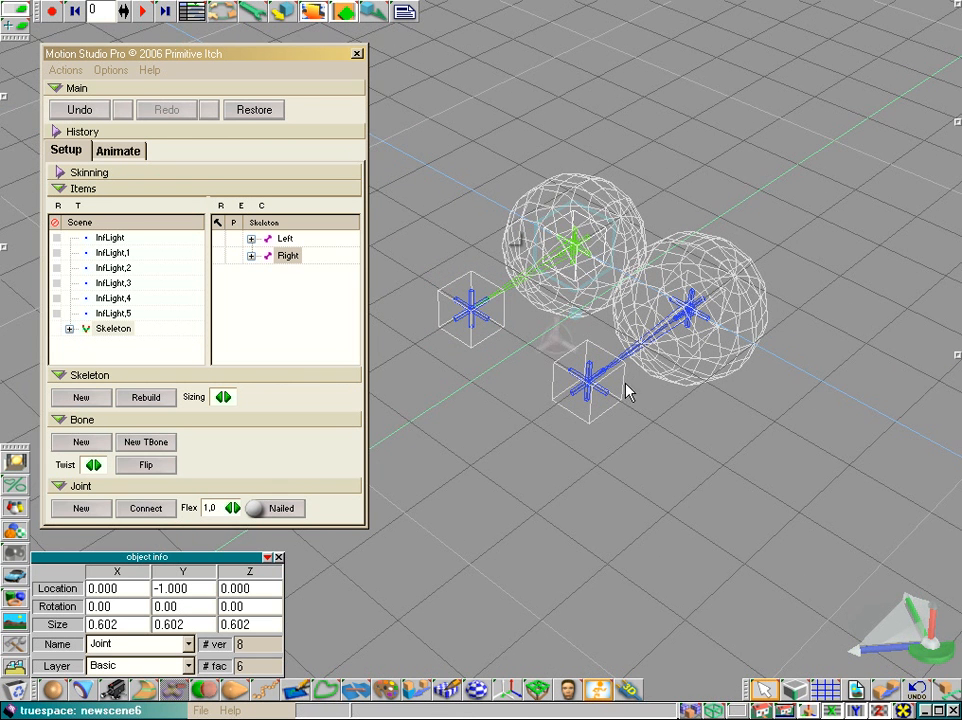
left_click(115, 151)
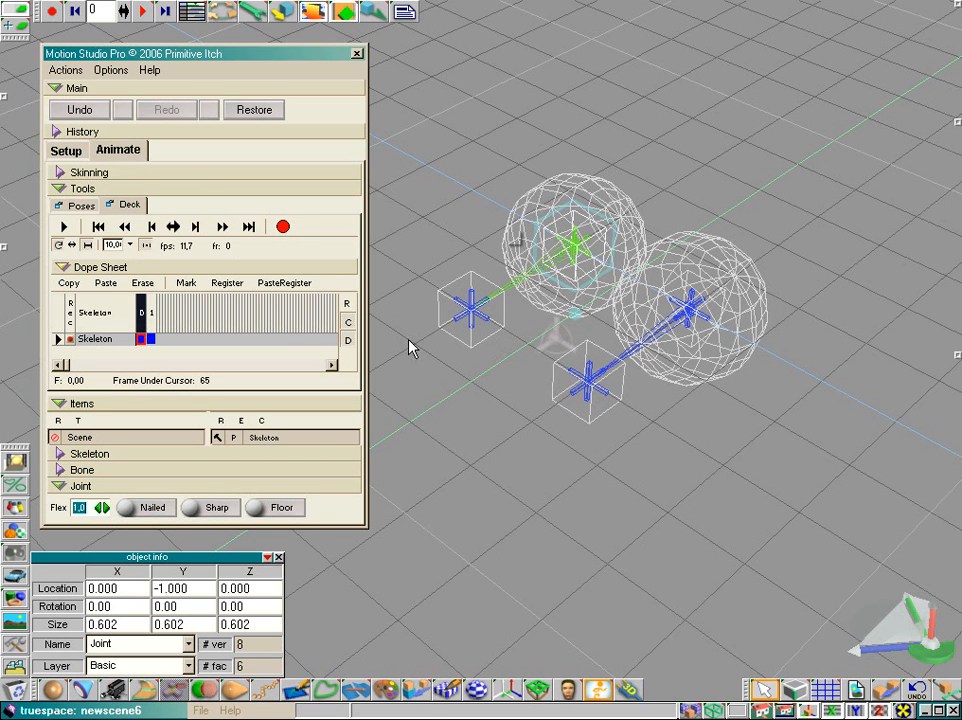
Step: Move both target cubes in solid view to test the eyes following them, then rewind to the start
left_click(477, 322)
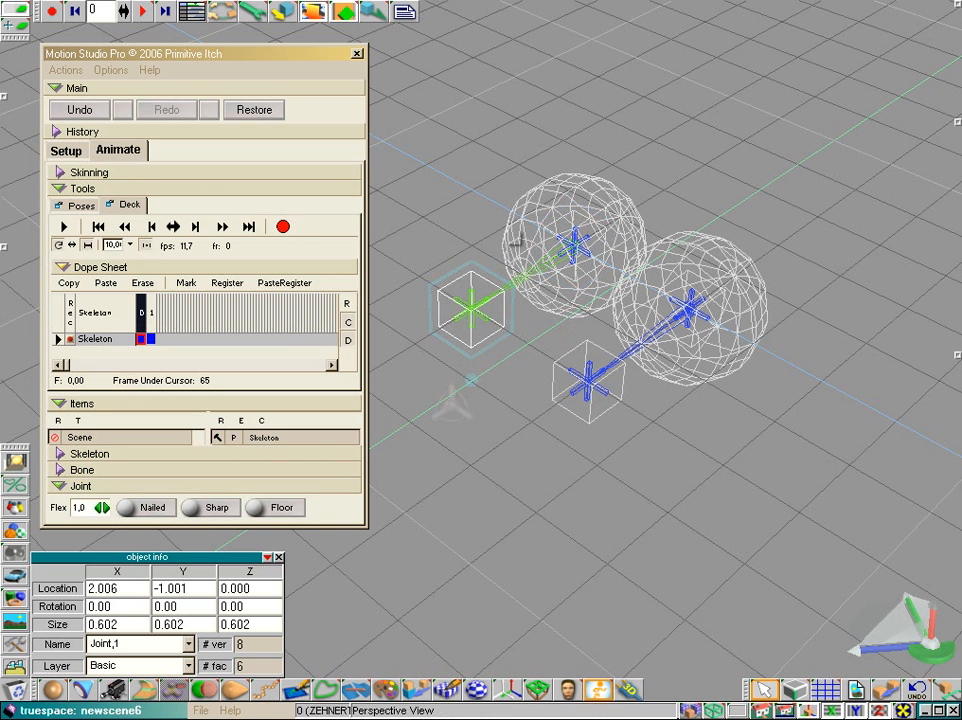
left_click_drag(719, 712, 720, 645)
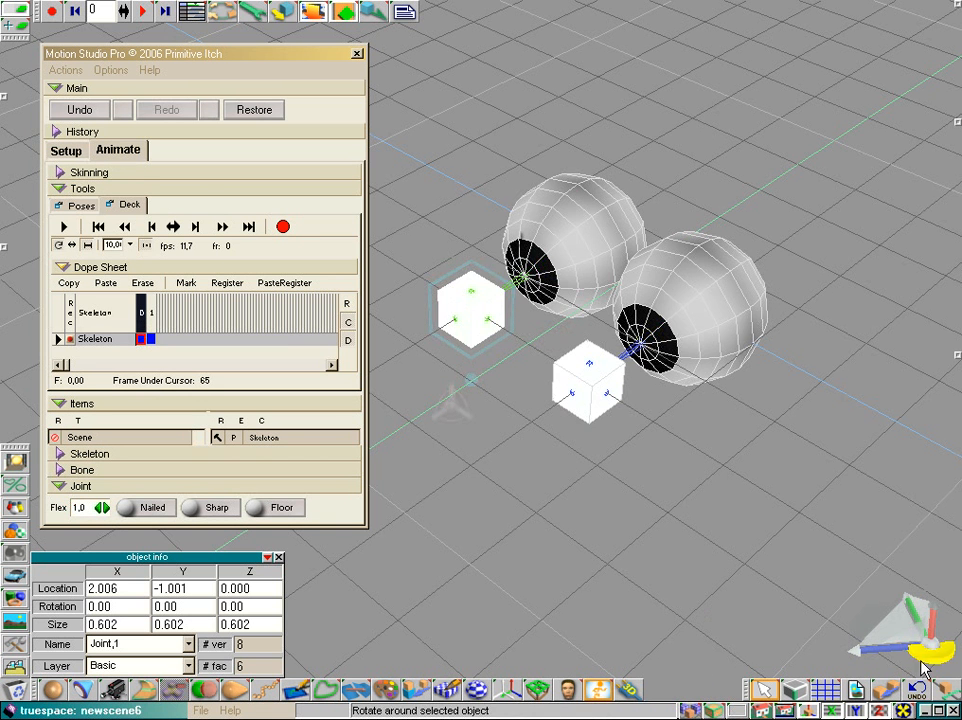
left_click_drag(922, 663, 938, 643)
mouse_move(501, 346)
left_mouse_down()
mouse_move(483, 336)
mouse_move(555, 360)
mouse_move(499, 345)
mouse_move(519, 350)
left_mouse_up()
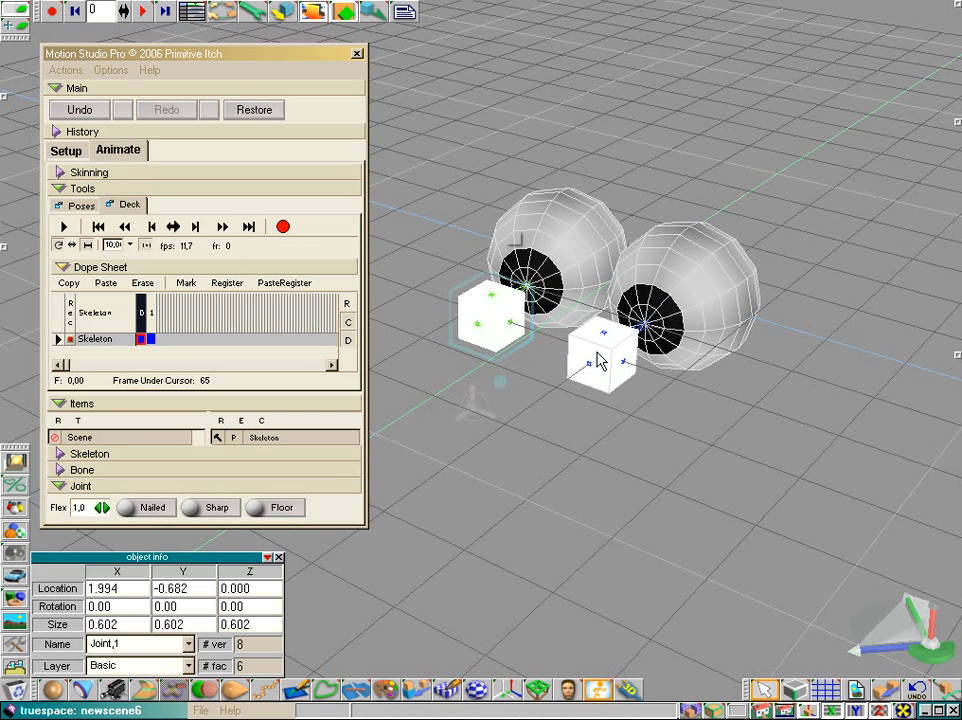
left_click(601, 362)
left_click_drag(645, 390, 665, 392)
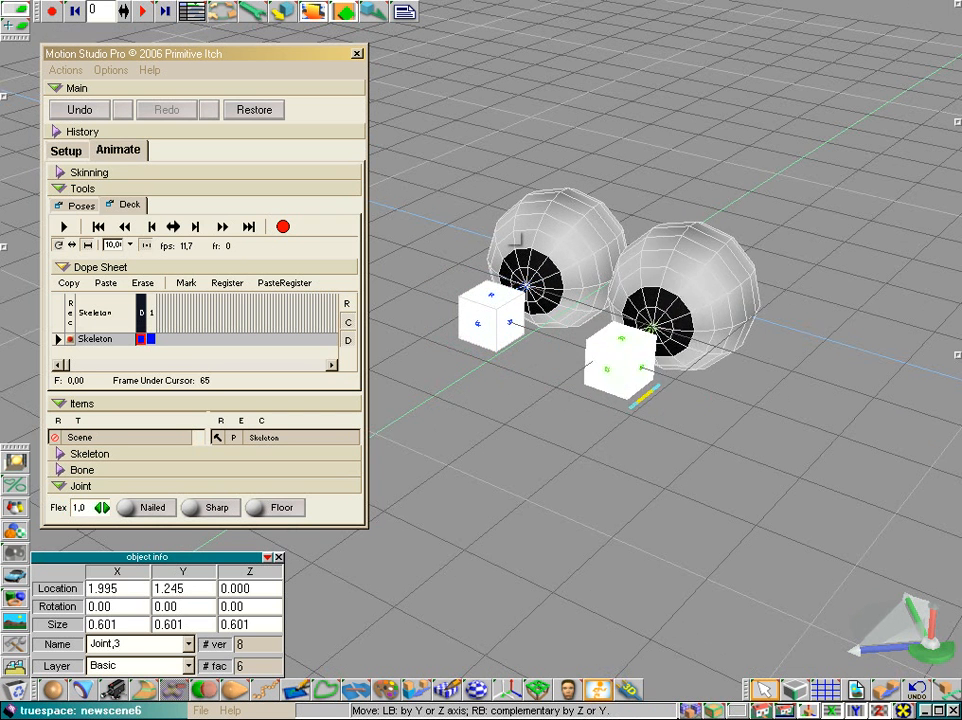
left_click(98, 227)
Step: Set both eye joints to Nailed in wireframe view
left_click_drag(714, 711, 714, 609)
left_click(558, 259)
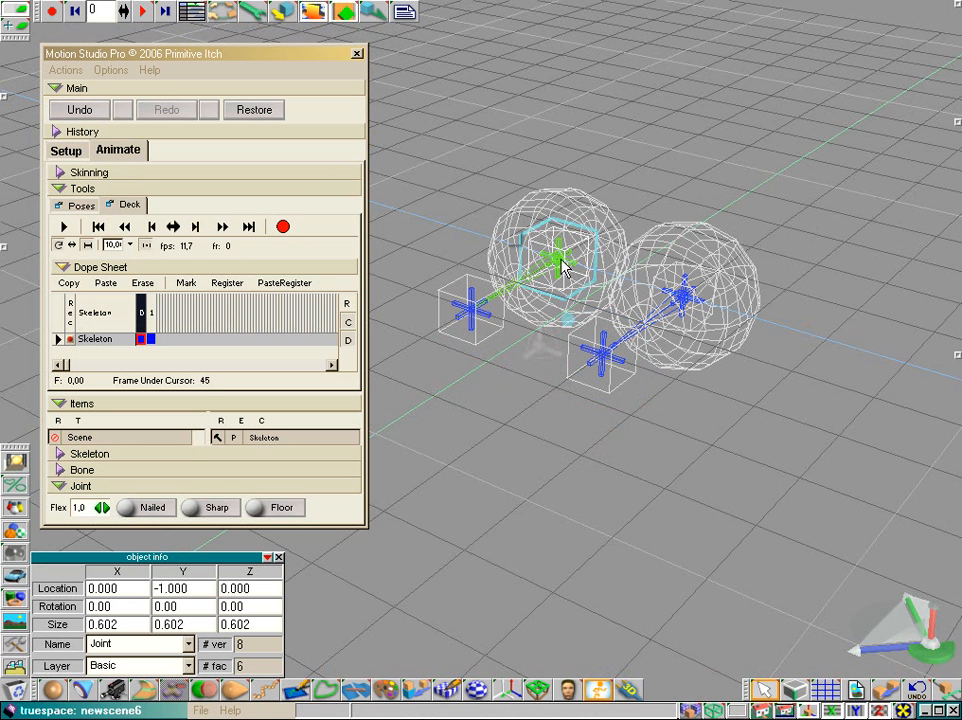
left_click(157, 508)
left_click(683, 294)
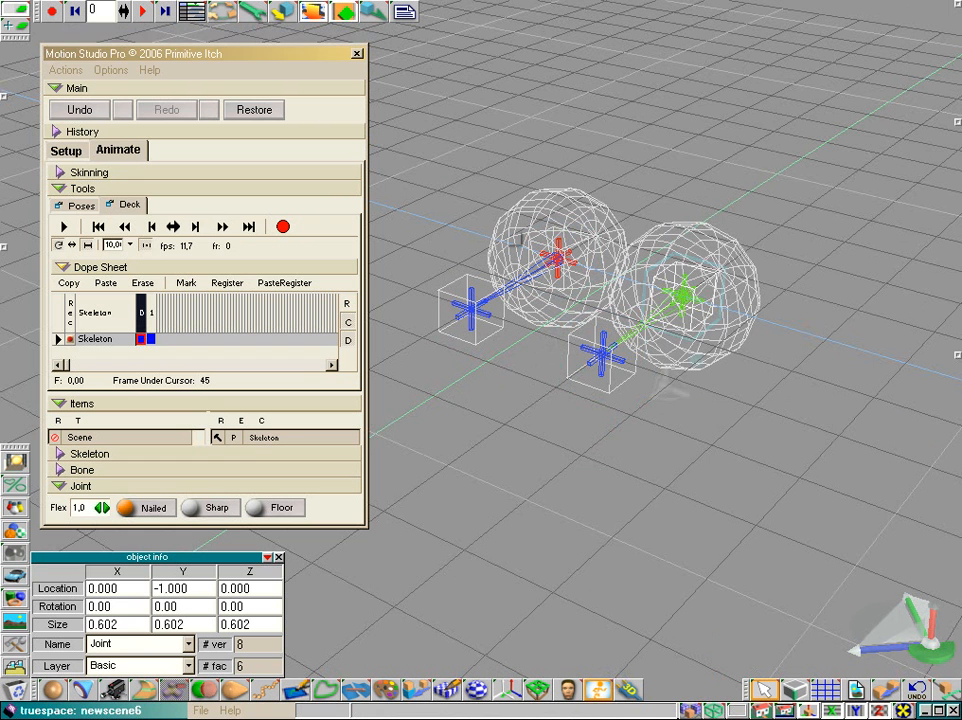
left_click(151, 508)
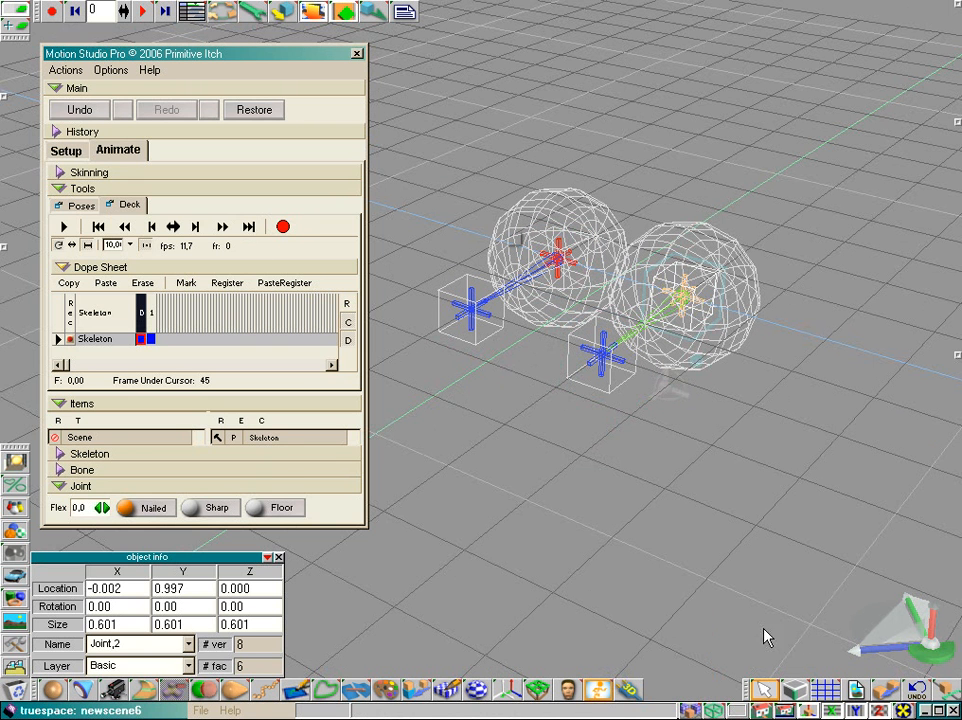
Step: Drag both target cubes in solid view to test the nailed eyes, then rewind to the start
left_click(736, 711)
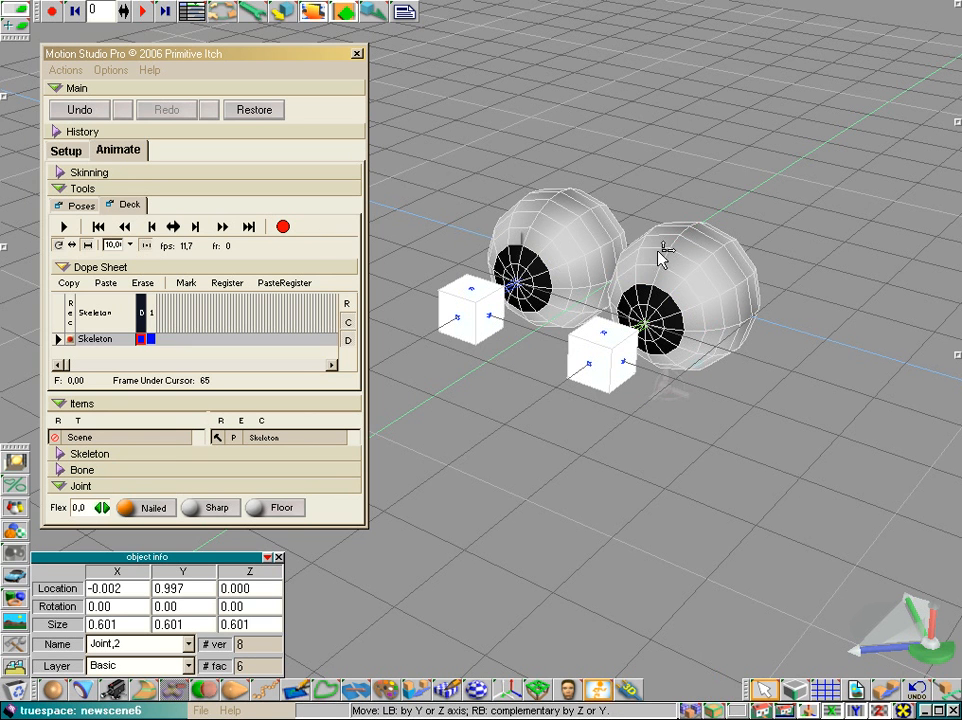
left_click(468, 318)
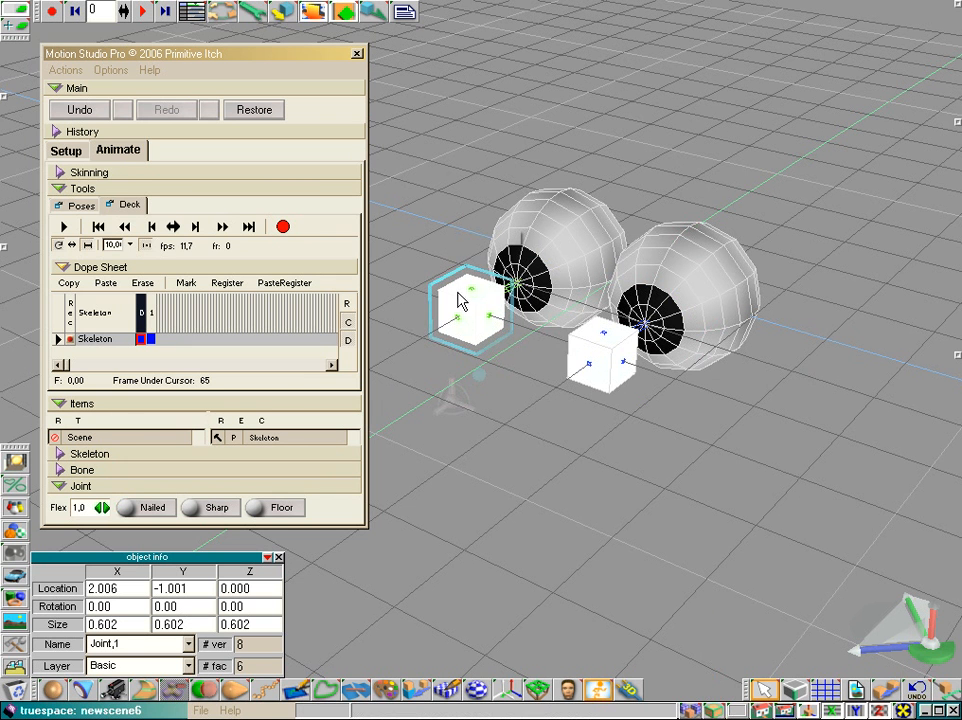
left_click_drag(451, 275, 472, 318)
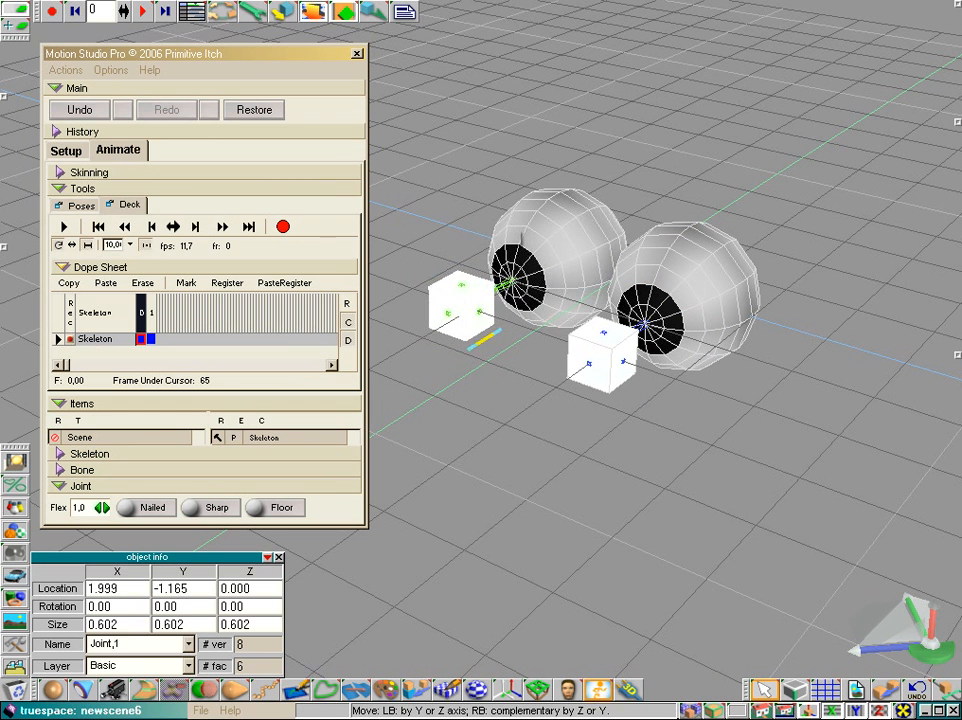
left_click(612, 361)
left_click_drag(577, 318, 575, 307)
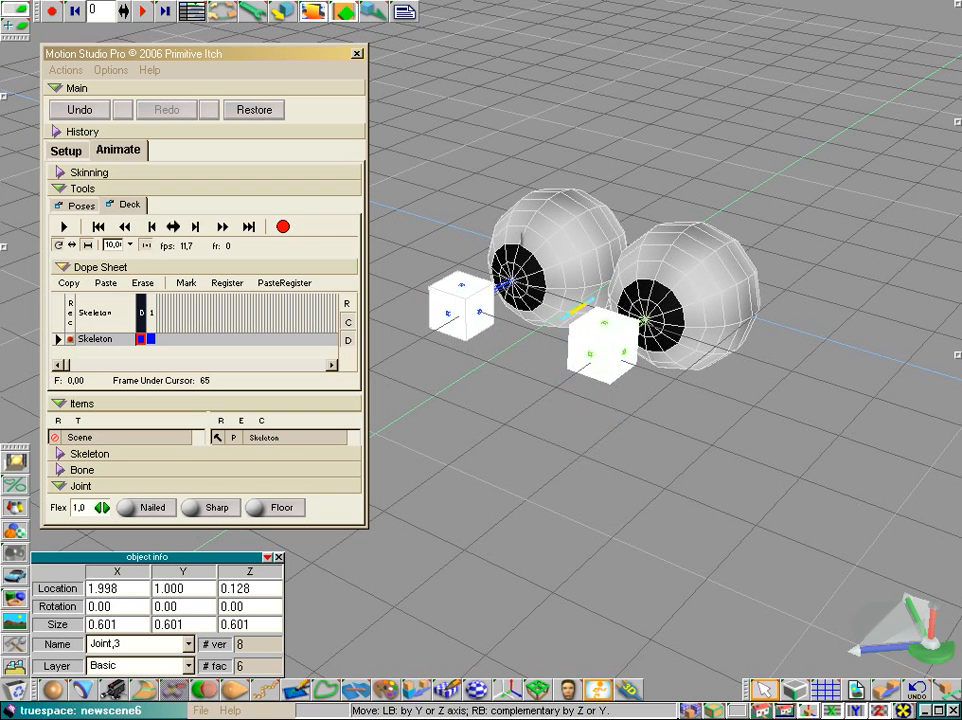
left_click(98, 225)
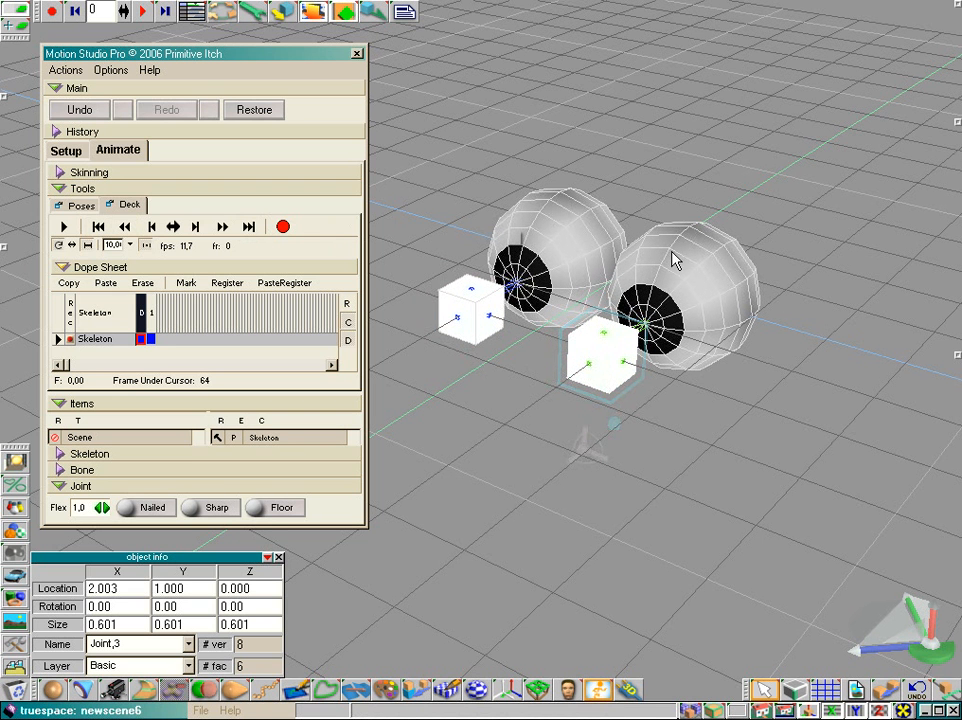
Step: Open the Poses list as a floating window and position it beside the viewport
left_click(80, 205)
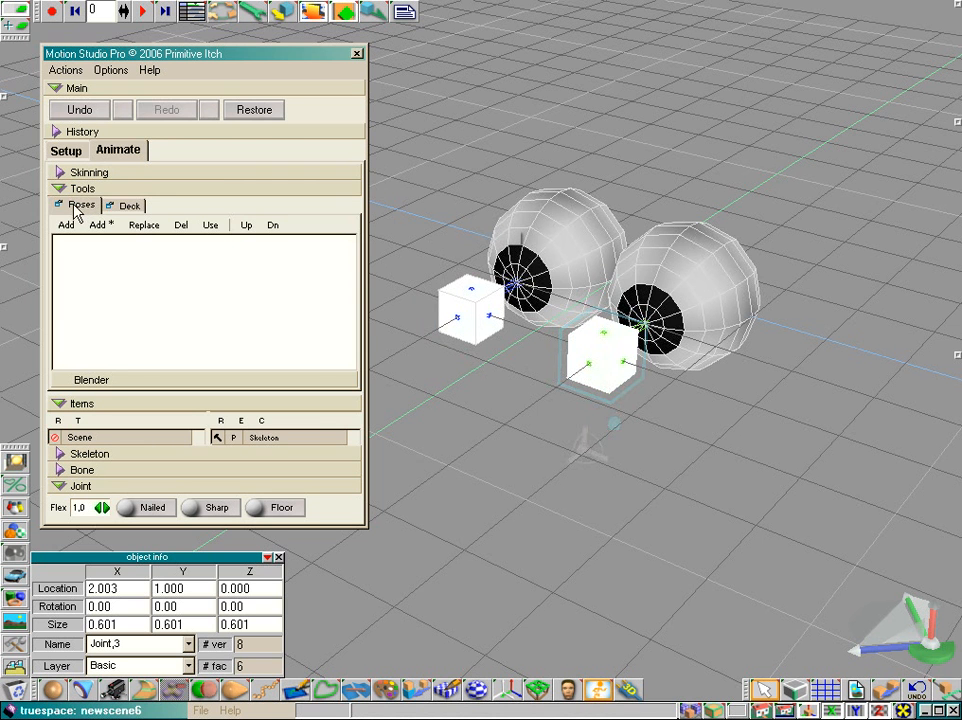
left_click_drag(78, 212, 400, 57)
left_click_drag(333, 58, 5, 85)
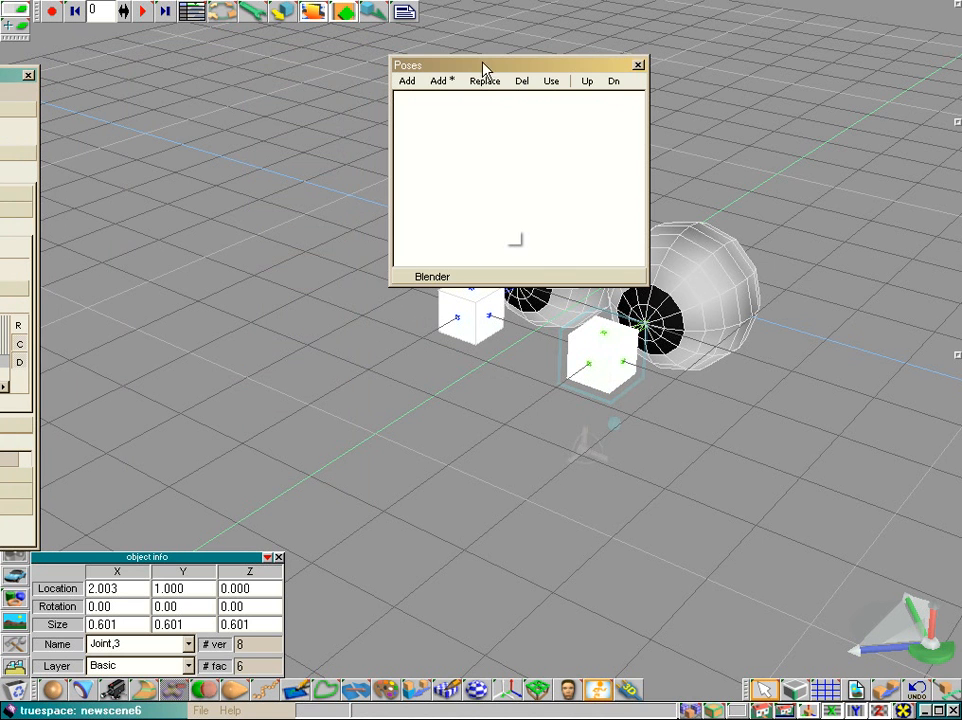
left_click_drag(485, 69, 177, 85)
left_click_drag(286, 301, 279, 406)
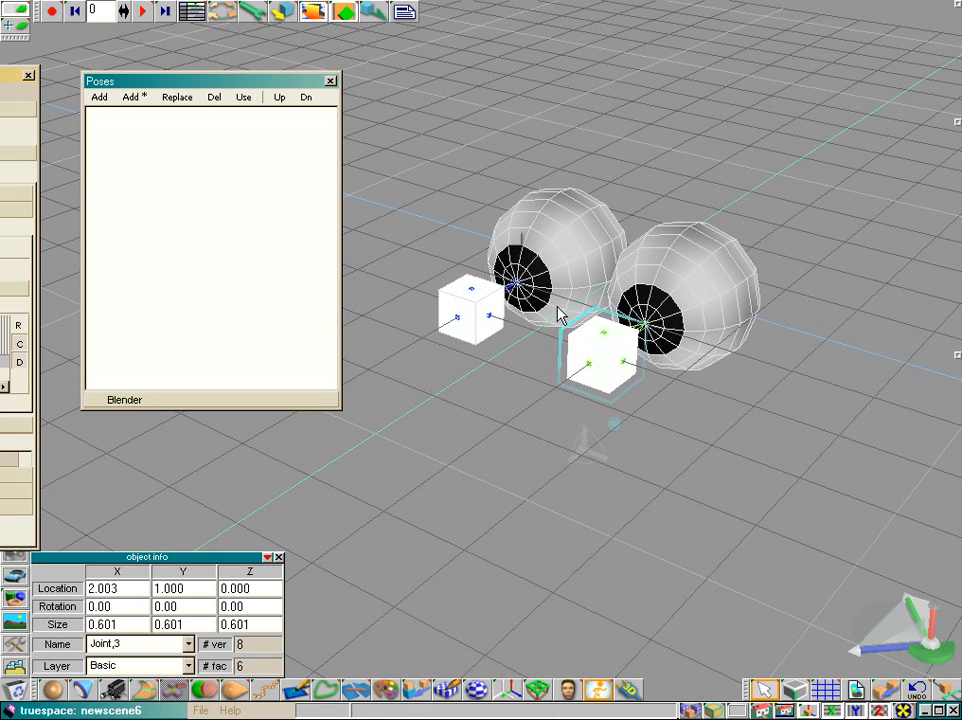
Step: Add a new pose and name it Default
left_click(100, 98)
left_click(122, 118)
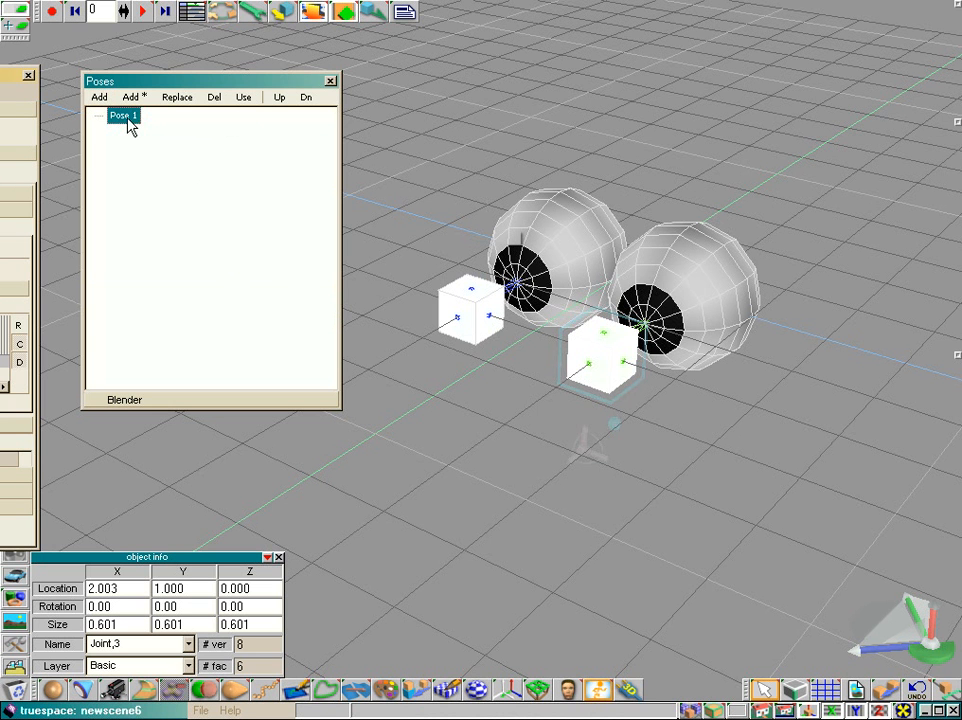
left_click(124, 117)
type("Default")
key("Return")
Step: Move both target cubes sideways so the eyes look left
left_click_drag(938, 657, 846, 411)
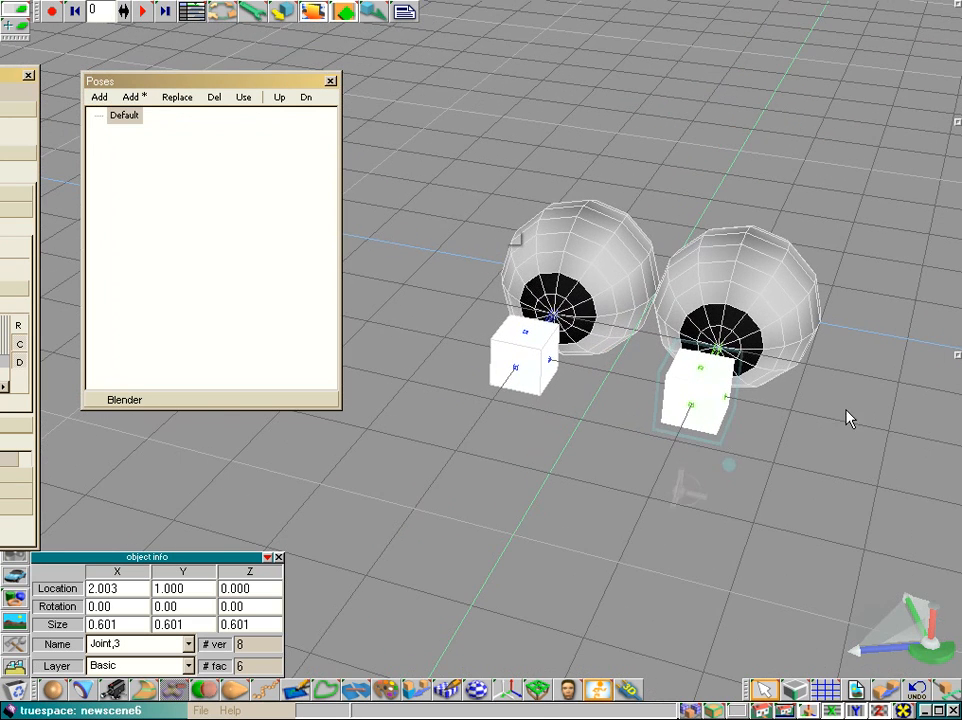
left_click_drag(732, 421, 800, 432)
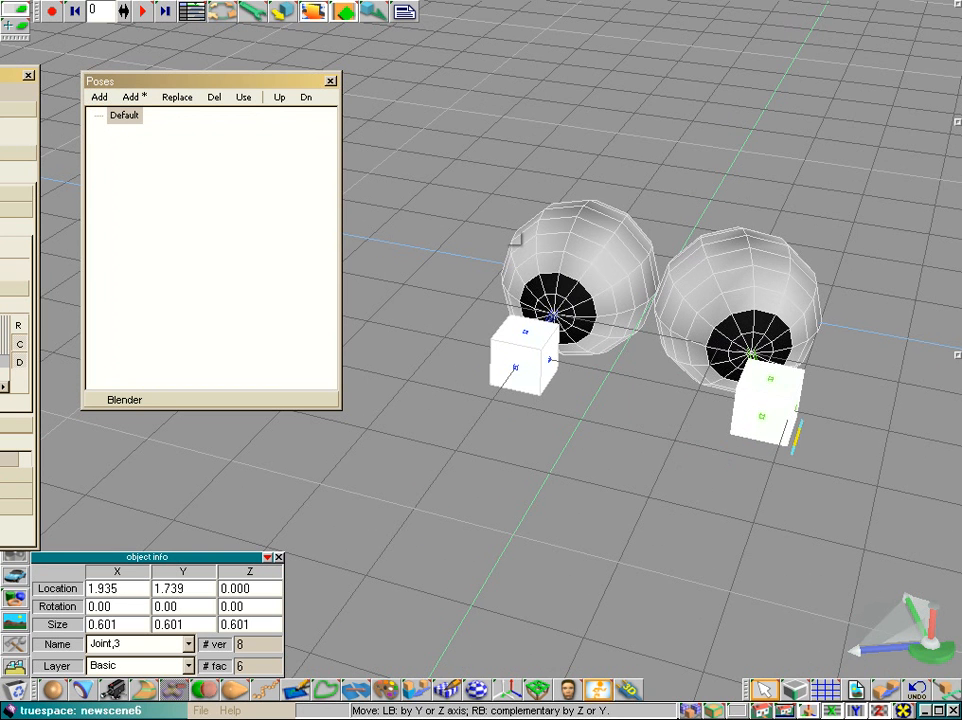
left_click(515, 367)
left_click_drag(515, 367, 590, 370)
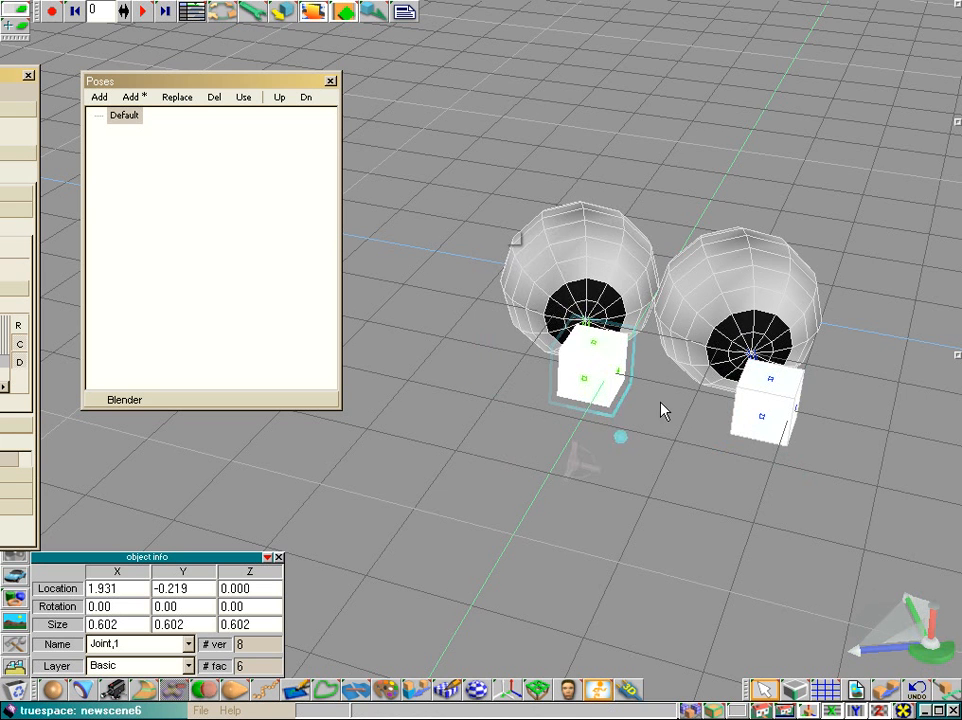
Step: Add a new pose and name it Look Left
left_click(99, 97)
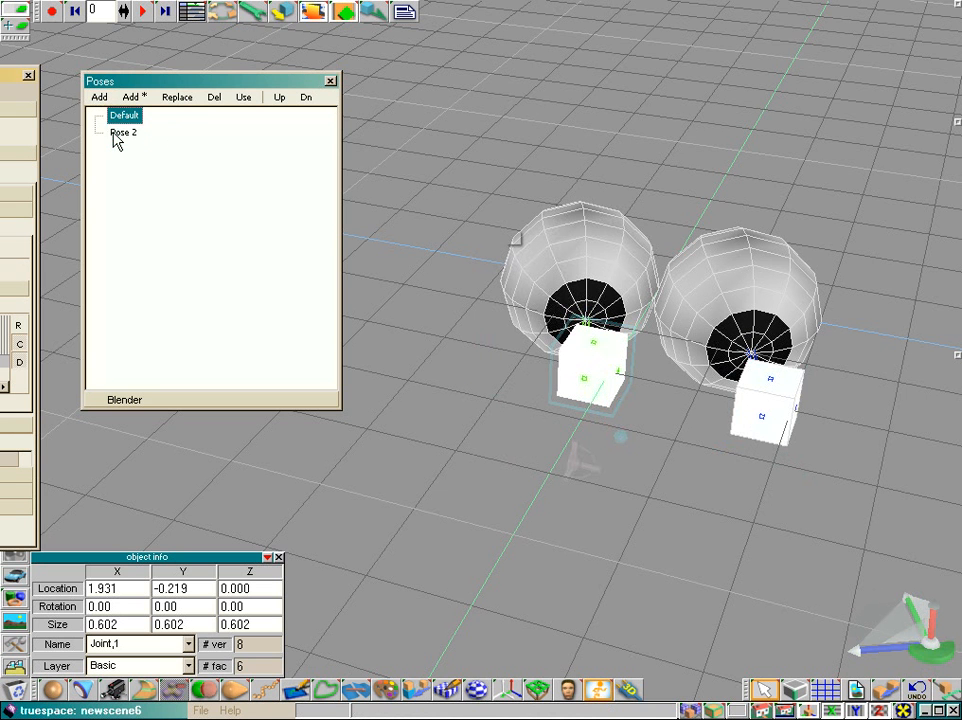
left_click(118, 136)
left_click(140, 137)
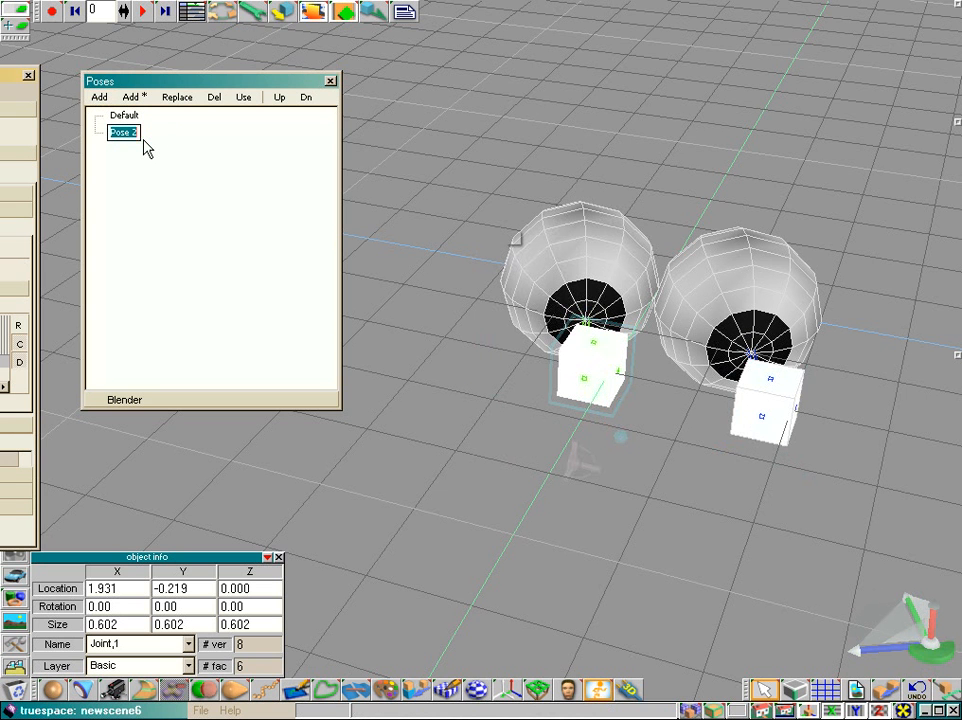
type("Lo")
type("ok Left")
key("Return")
Step: Apply the Default pose and move both target cubes the other way so the eyes look right
left_click(124, 116)
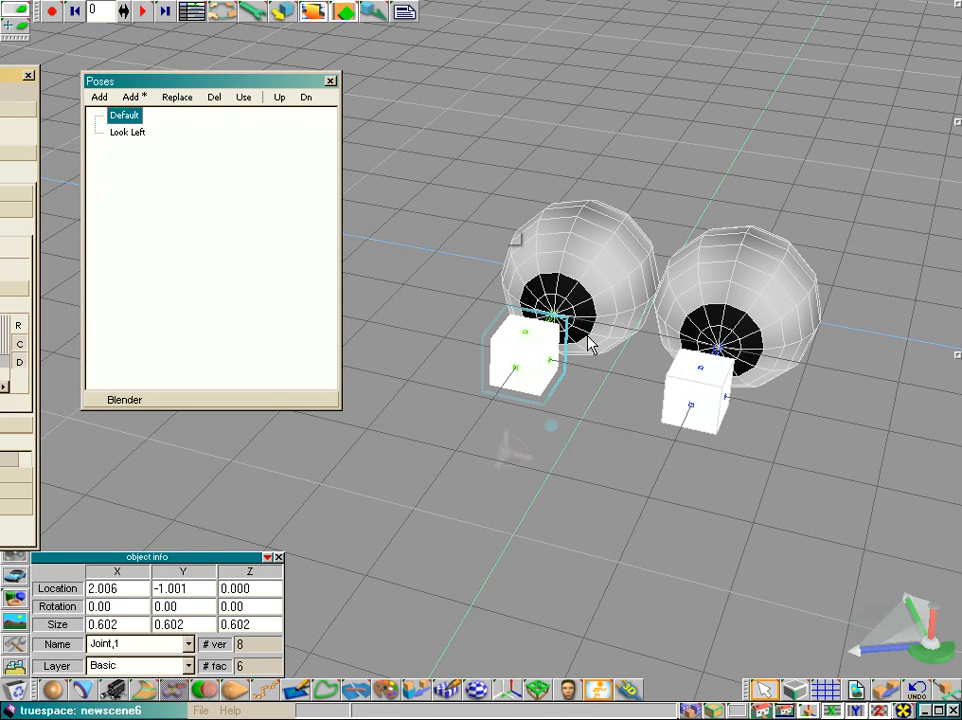
left_click_drag(555, 393, 497, 378)
left_click(726, 420)
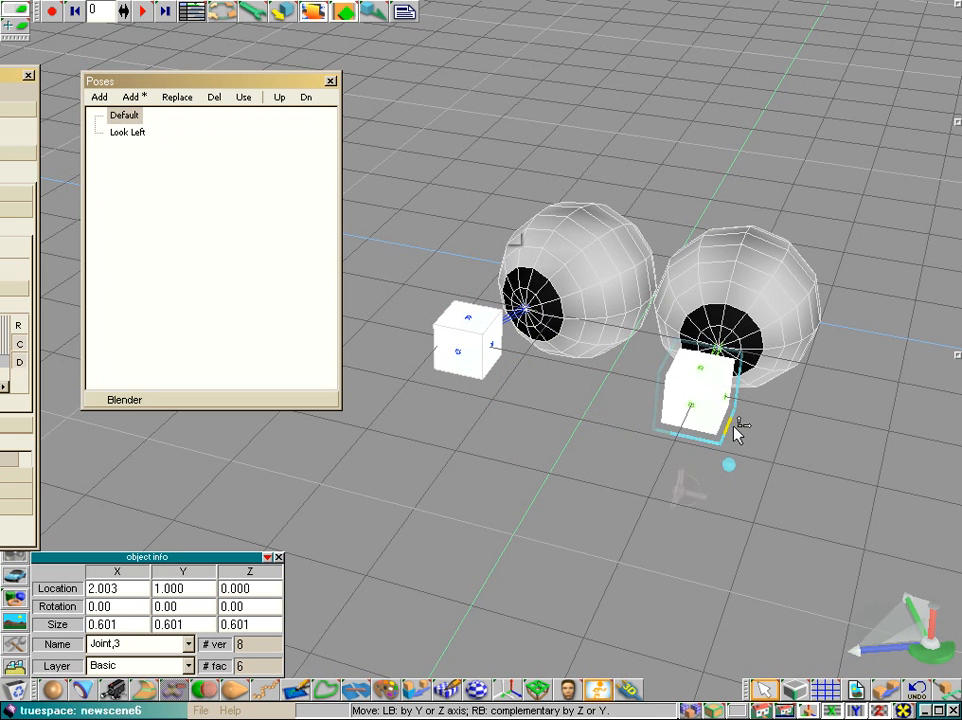
left_click_drag(726, 420, 661, 401)
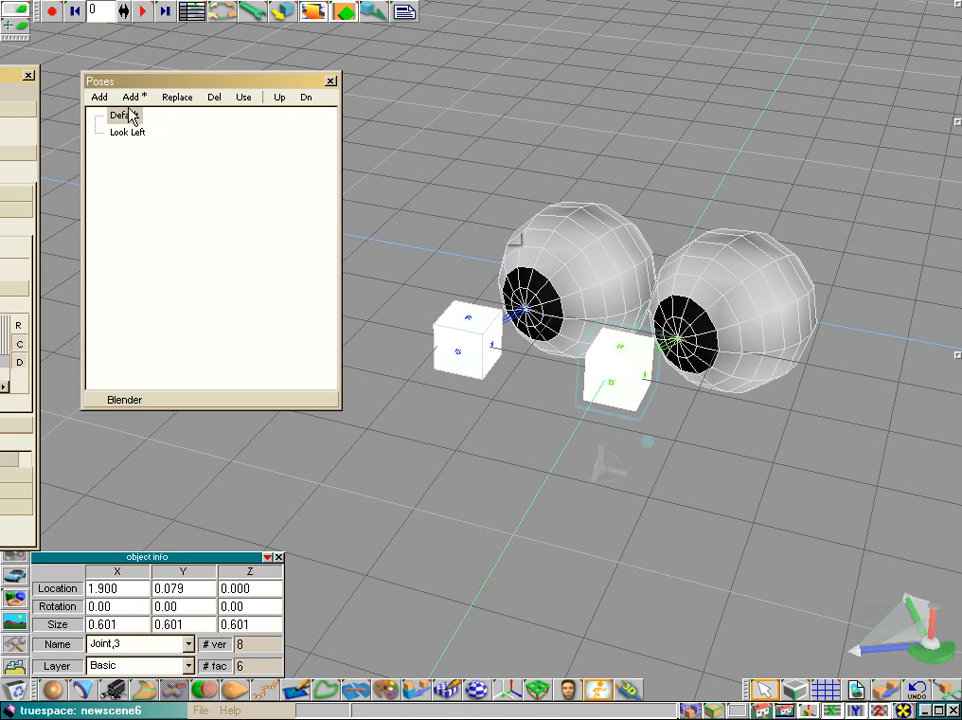
Step: Add a new pose and name it Look Right
left_click(100, 97)
left_click(117, 155)
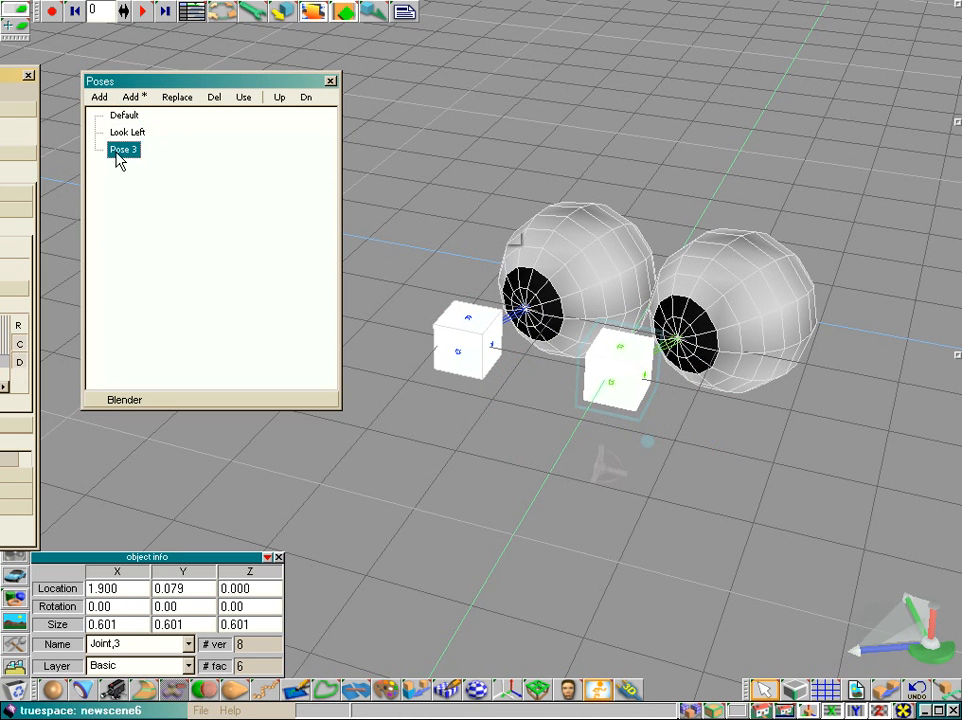
left_click(116, 155)
type("Lo")
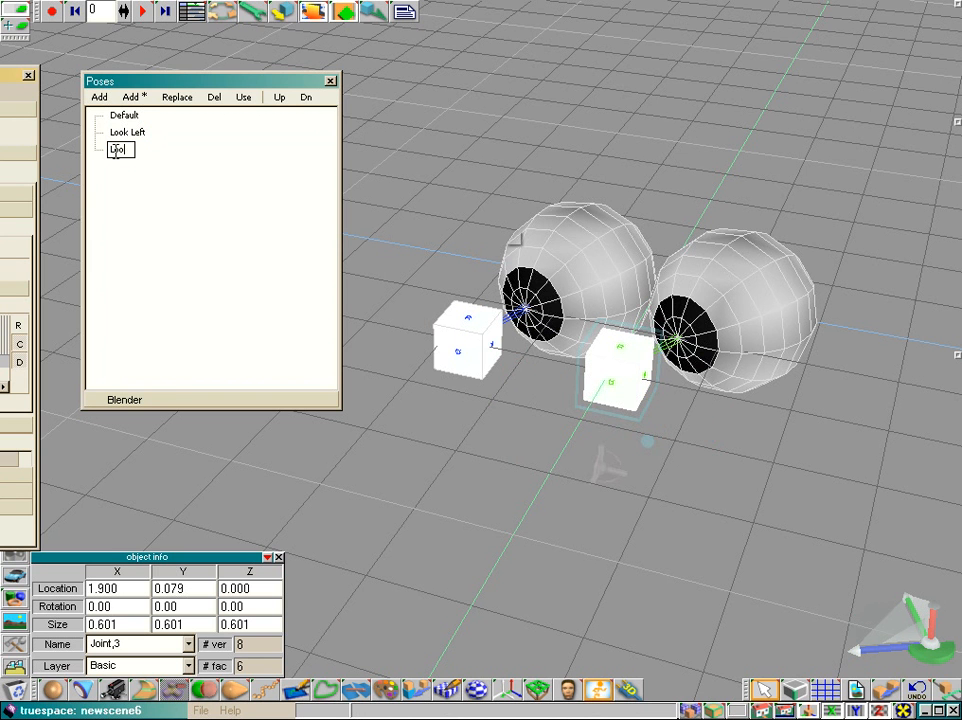
type("ok Right")
key("Return")
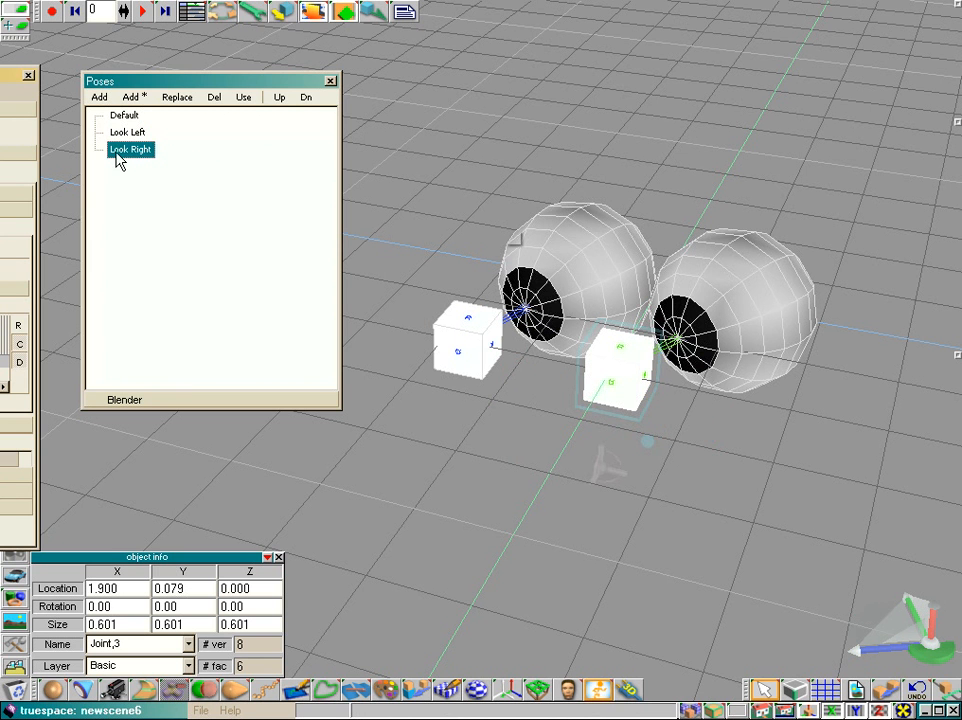
Step: Apply the Default pose and raise both target cubes so the eyes look up
left_click(126, 116)
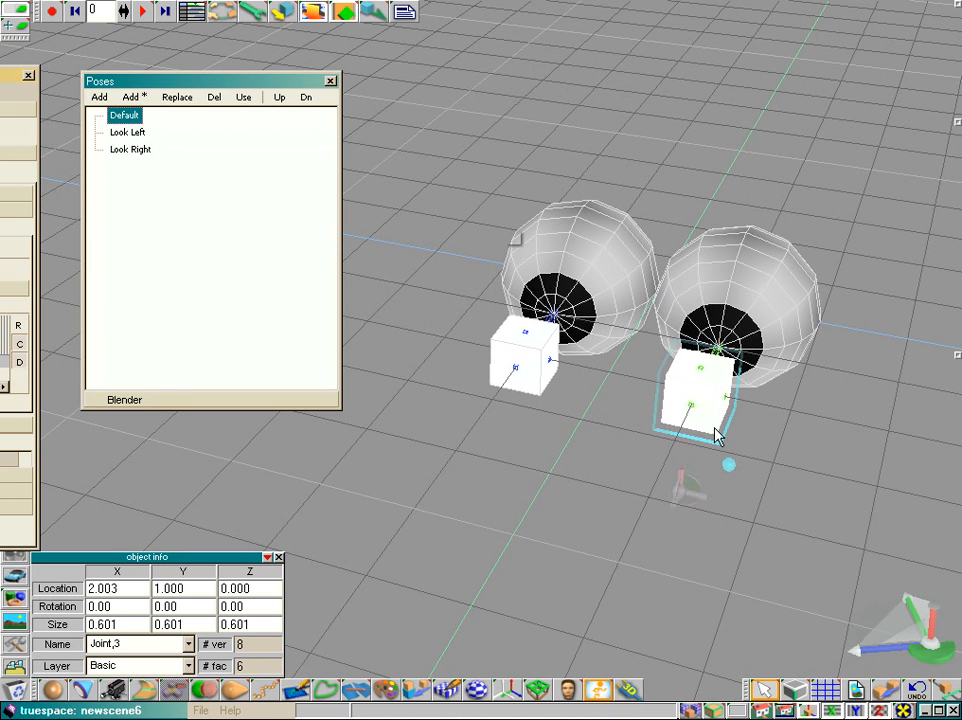
left_click_drag(715, 430, 720, 372)
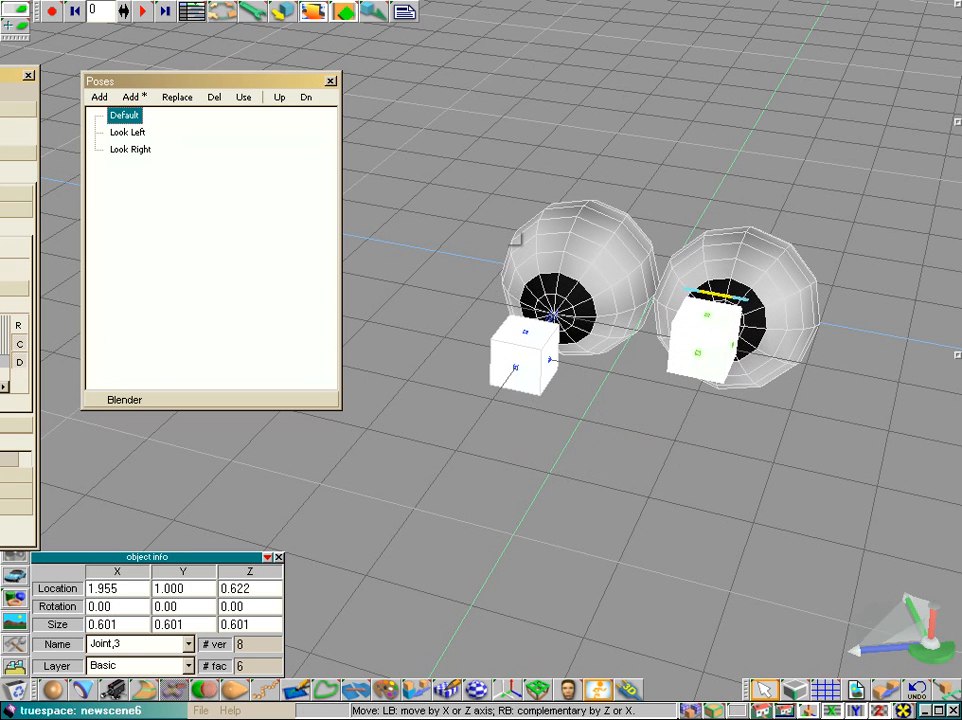
left_click(539, 351)
left_click_drag(539, 351, 537, 285)
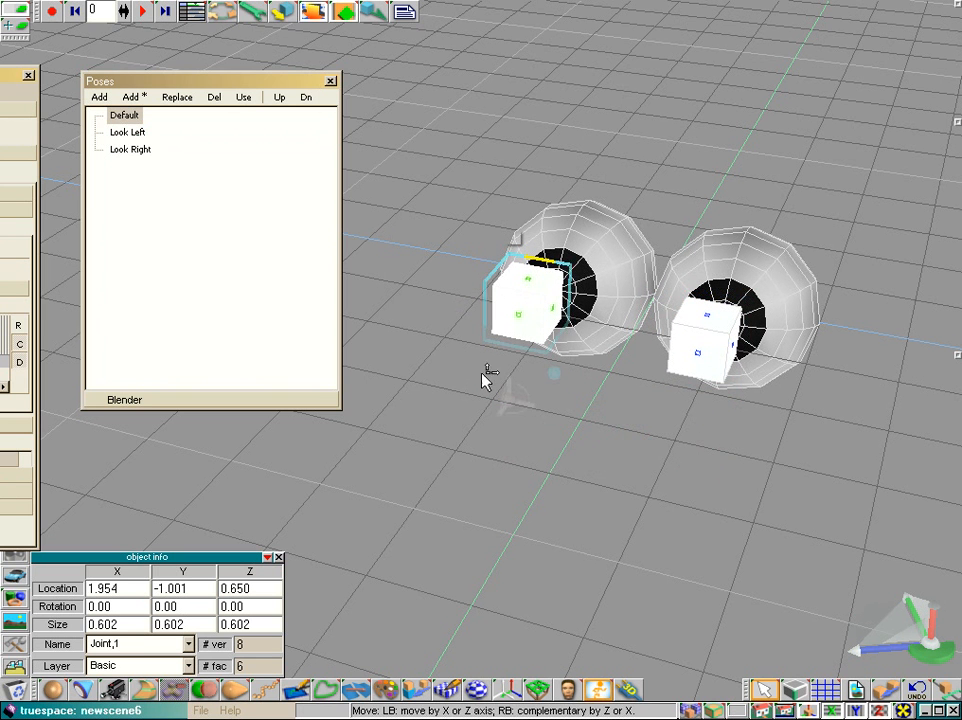
Step: Add a new pose and name it Look Up
left_click(99, 97)
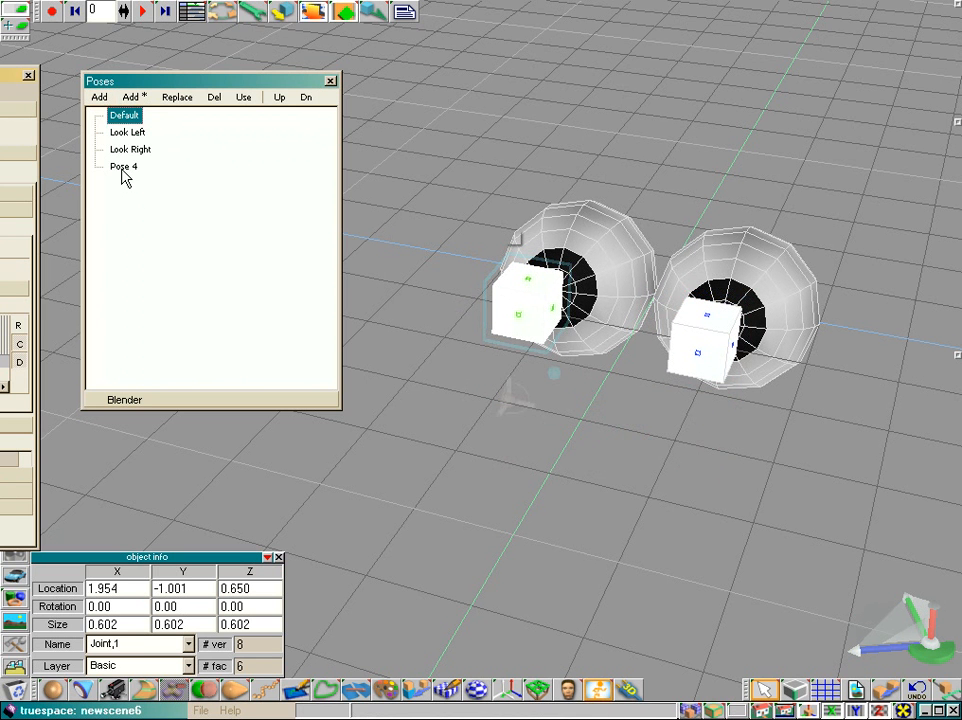
double_click(122, 166)
type("Look Up")
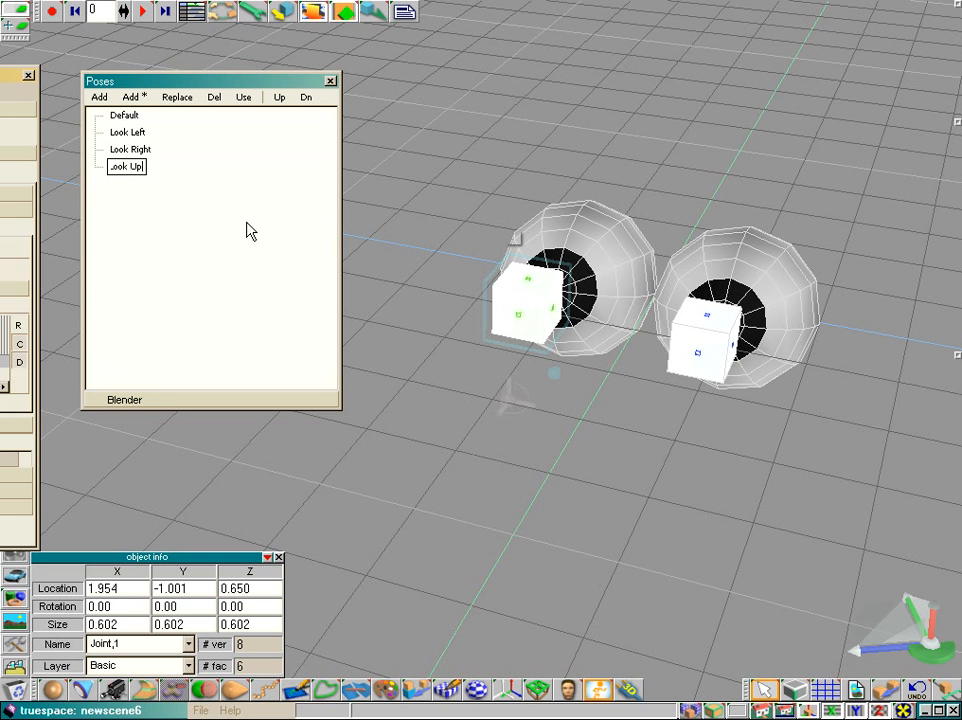
key("Return")
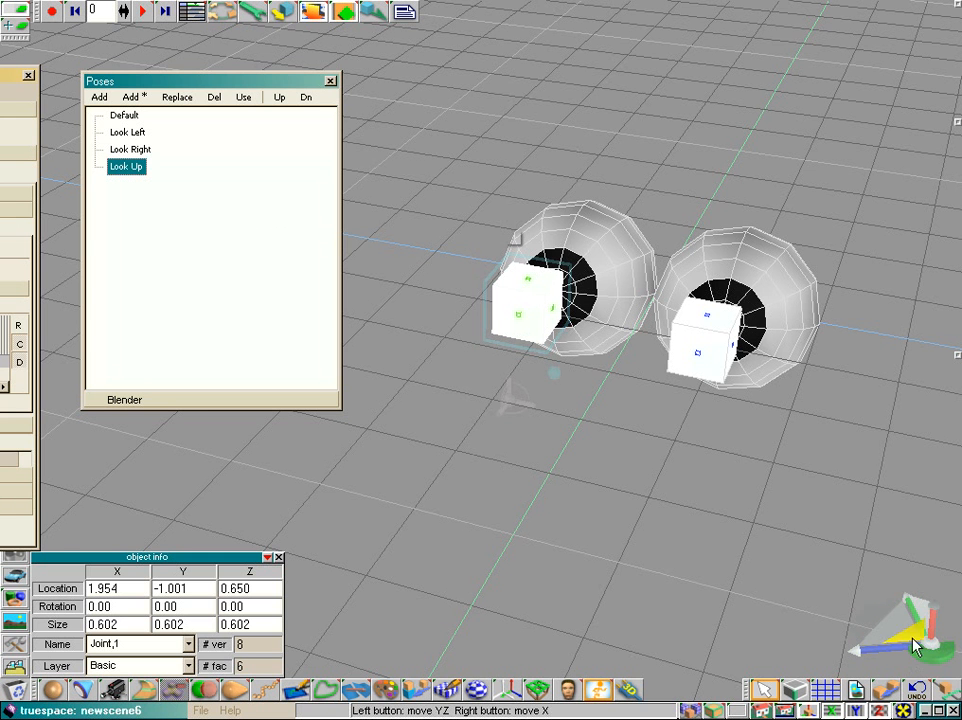
Step: Apply the Default pose and expand the Blender section to show sliders for all poses
left_click_drag(913, 639, 874, 628)
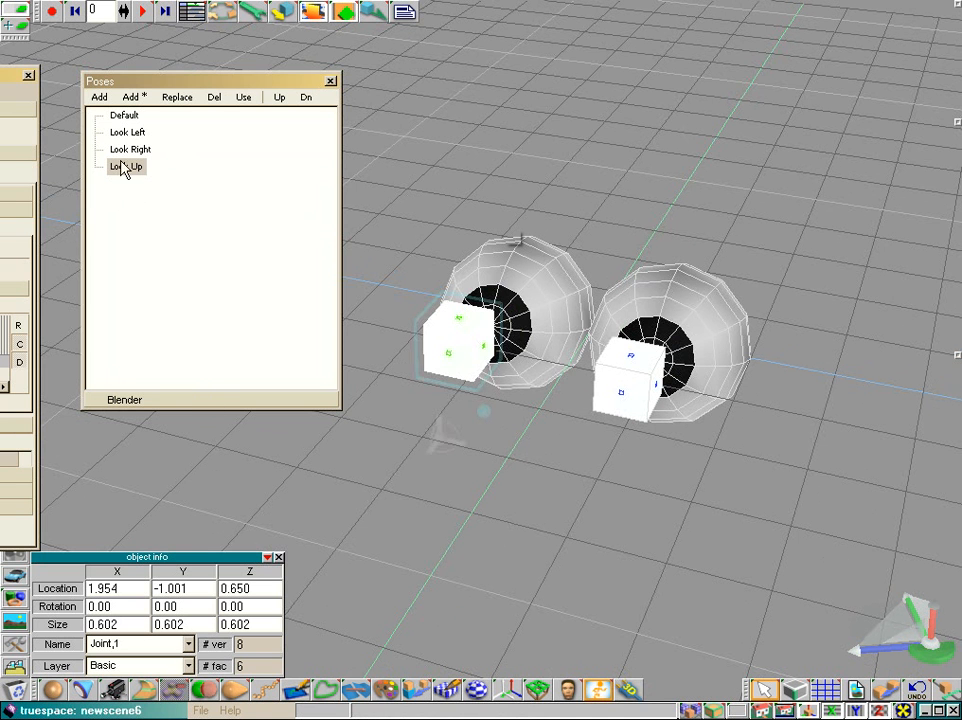
left_click(124, 116)
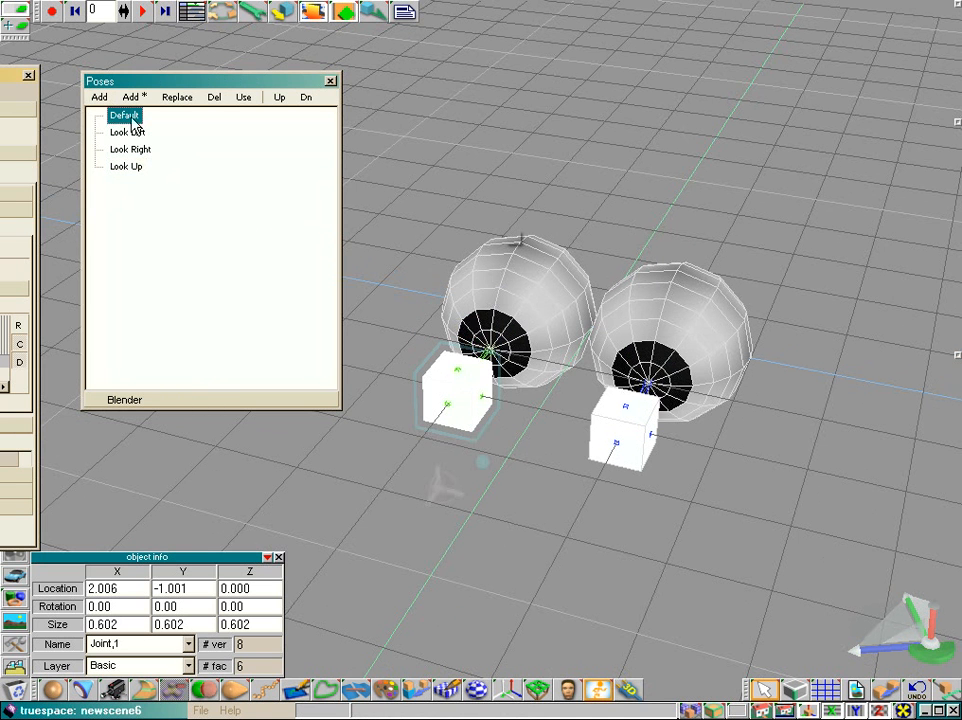
left_click(98, 401)
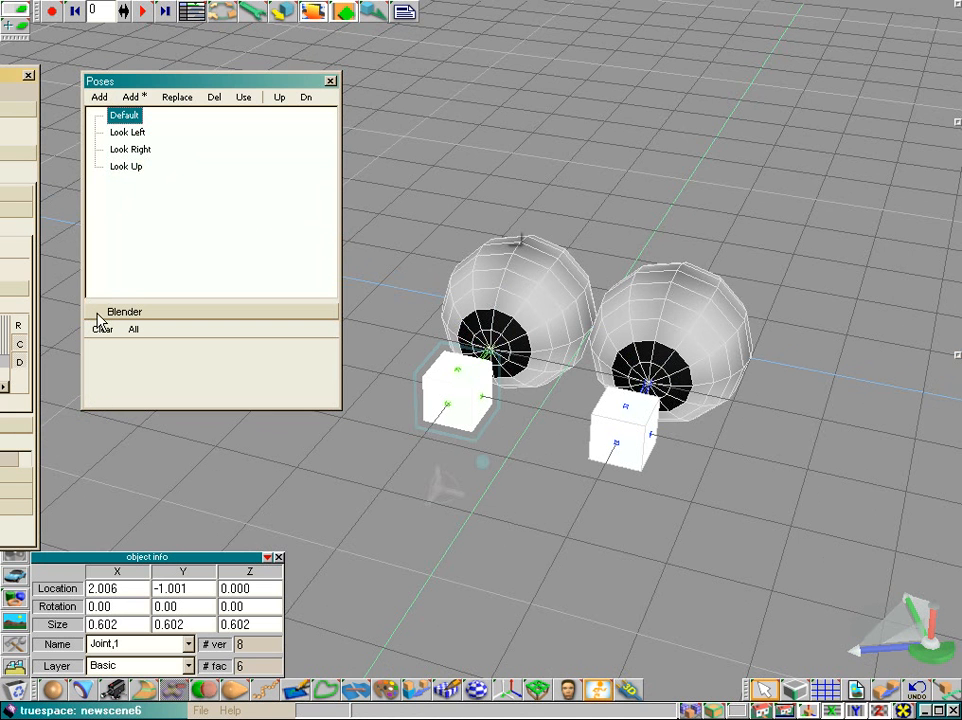
left_click_drag(102, 318, 121, 230)
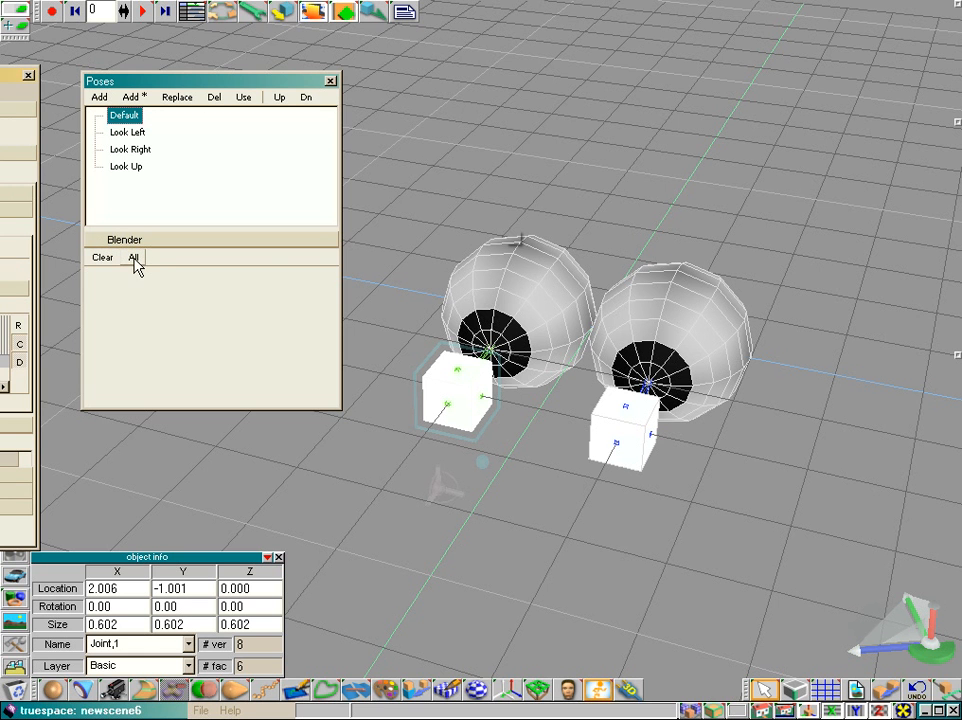
left_click(134, 260)
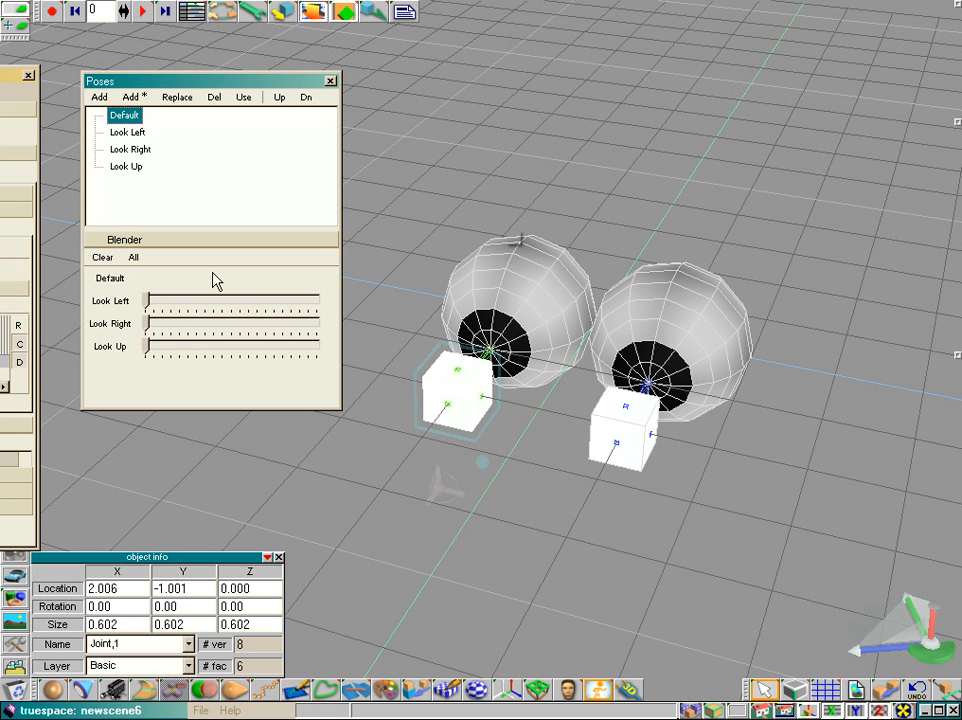
Step: Test blending the eyes with the Look Left, Look Right and Look Up sliders, returning each to zero
left_click_drag(148, 303, 322, 303)
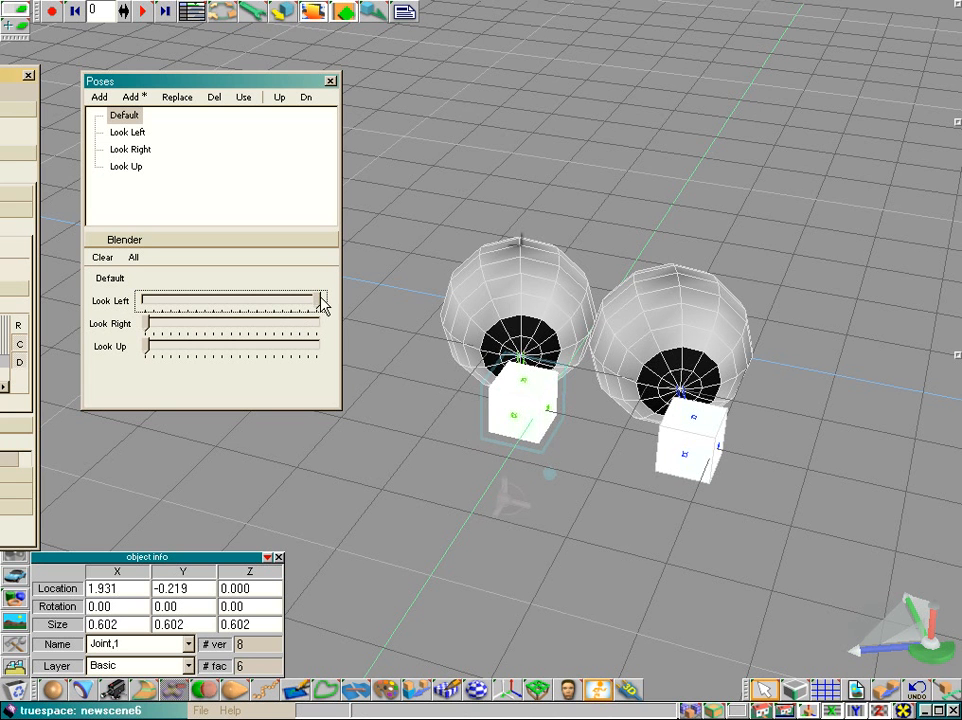
left_click_drag(322, 303, 146, 301)
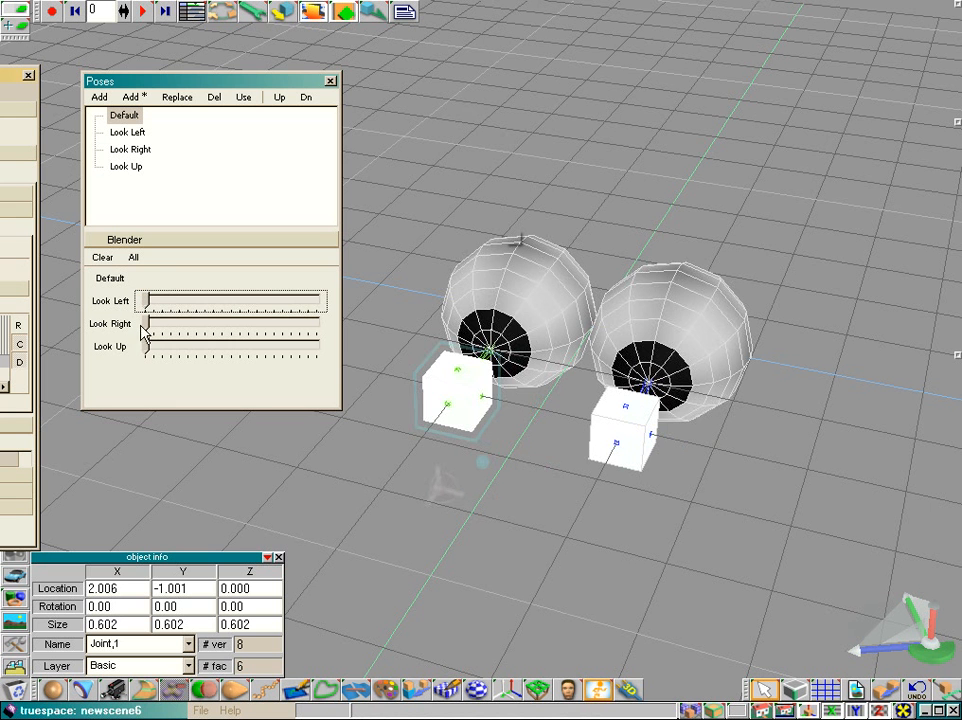
mouse_move(146, 324)
left_mouse_down()
mouse_move(322, 326)
mouse_move(146, 325)
mouse_move(249, 350)
mouse_move(326, 344)
mouse_move(225, 348)
mouse_move(330, 355)
mouse_move(140, 348)
left_mouse_up()
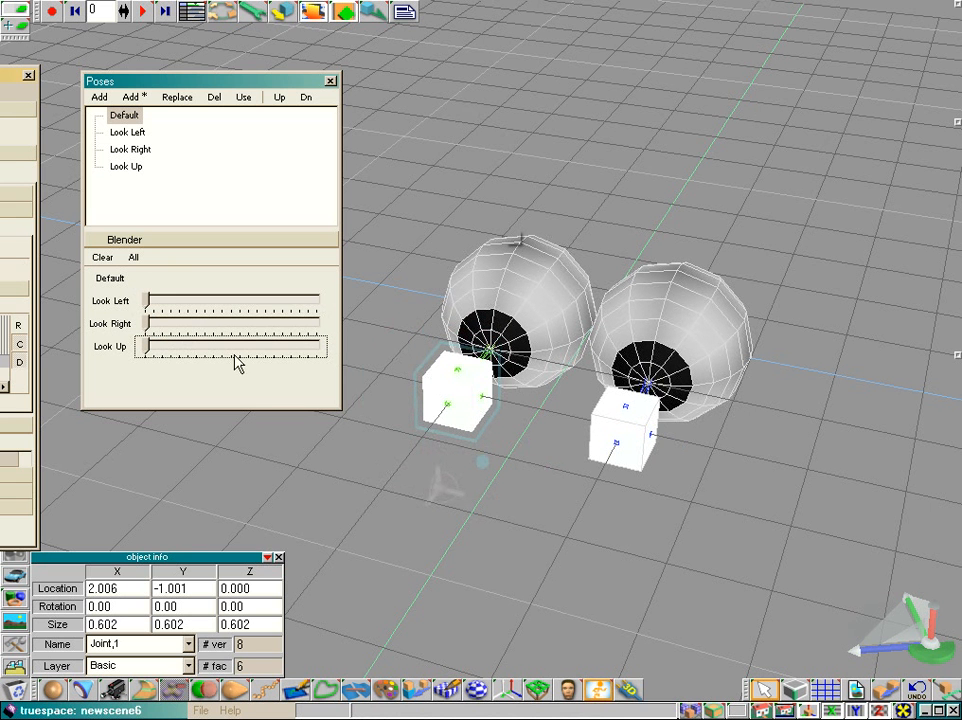
left_click_drag(148, 352, 322, 352)
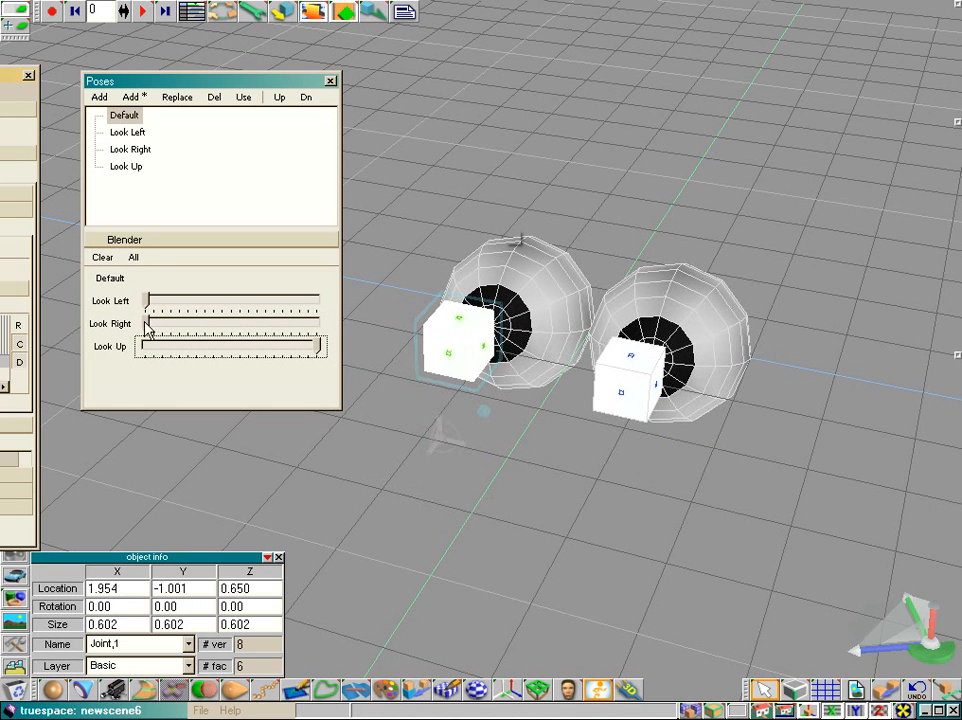
left_click_drag(146, 328, 322, 302)
mouse_move(318, 346)
left_mouse_down()
mouse_move(146, 352)
mouse_move(185, 324)
mouse_move(318, 324)
left_mouse_up()
left_click(318, 301)
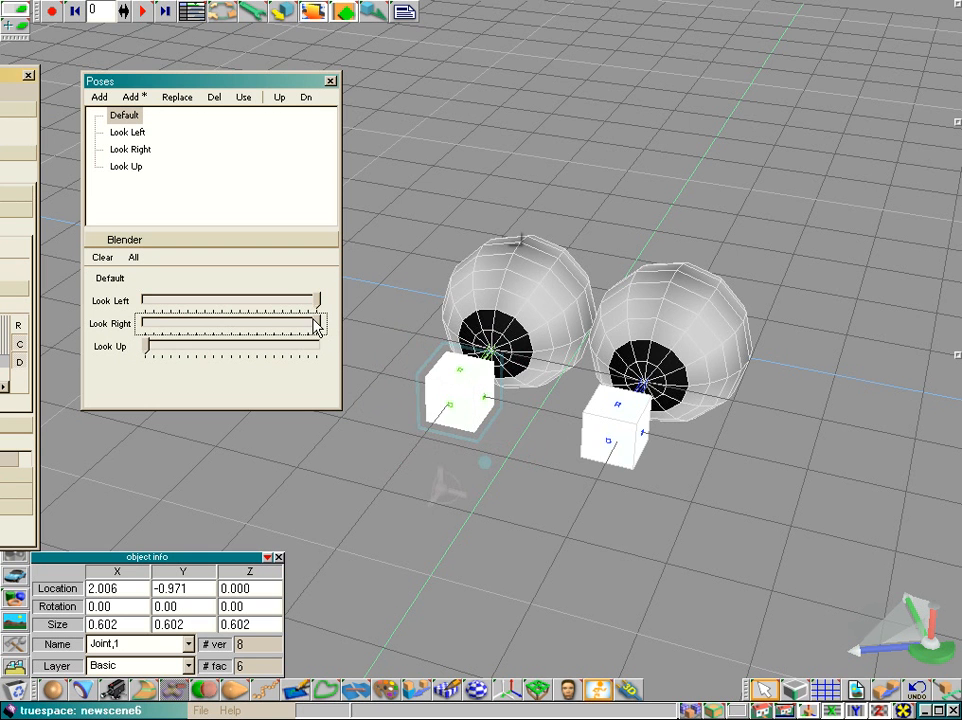
left_click_drag(318, 323, 148, 325)
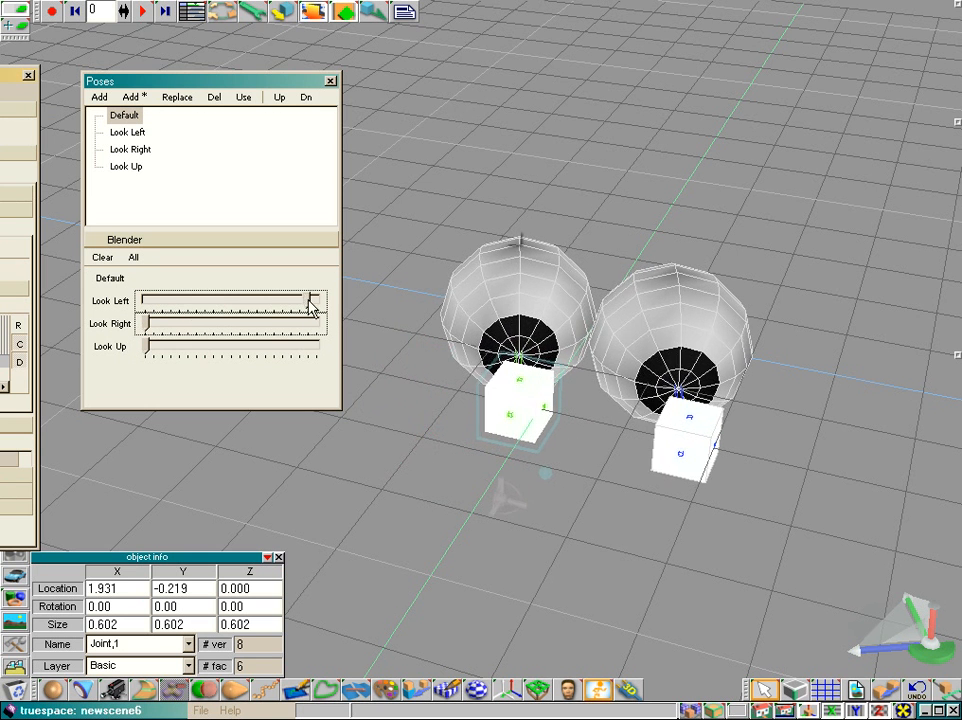
left_click_drag(311, 305, 128, 308)
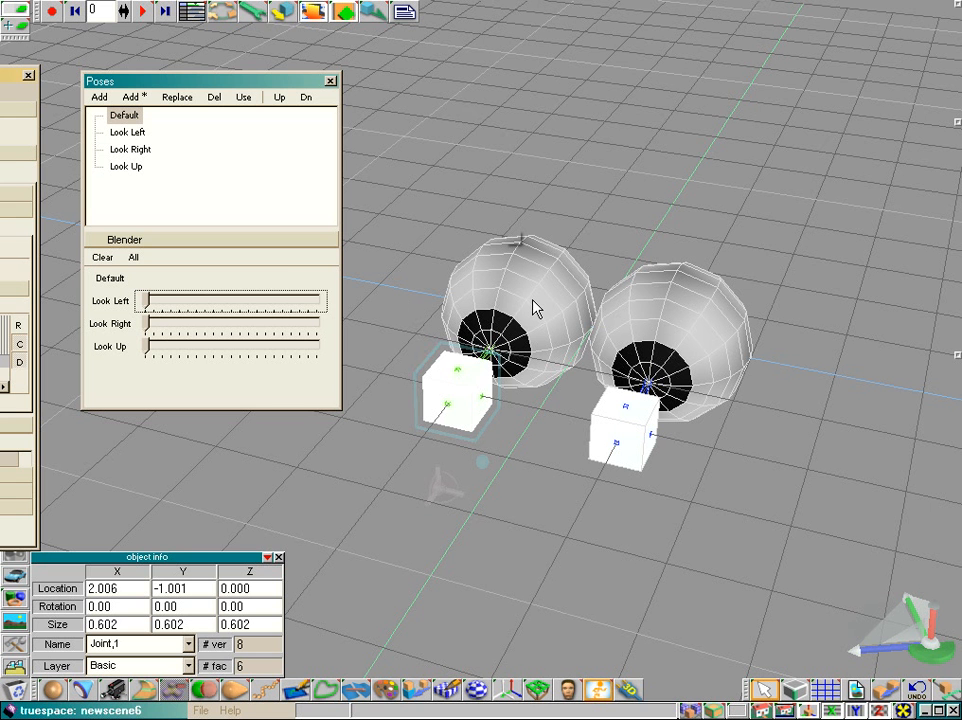
Step: Move the Motion Studio Pro panel higher and switch it to the Setup tab
left_click_drag(928, 643, 913, 652)
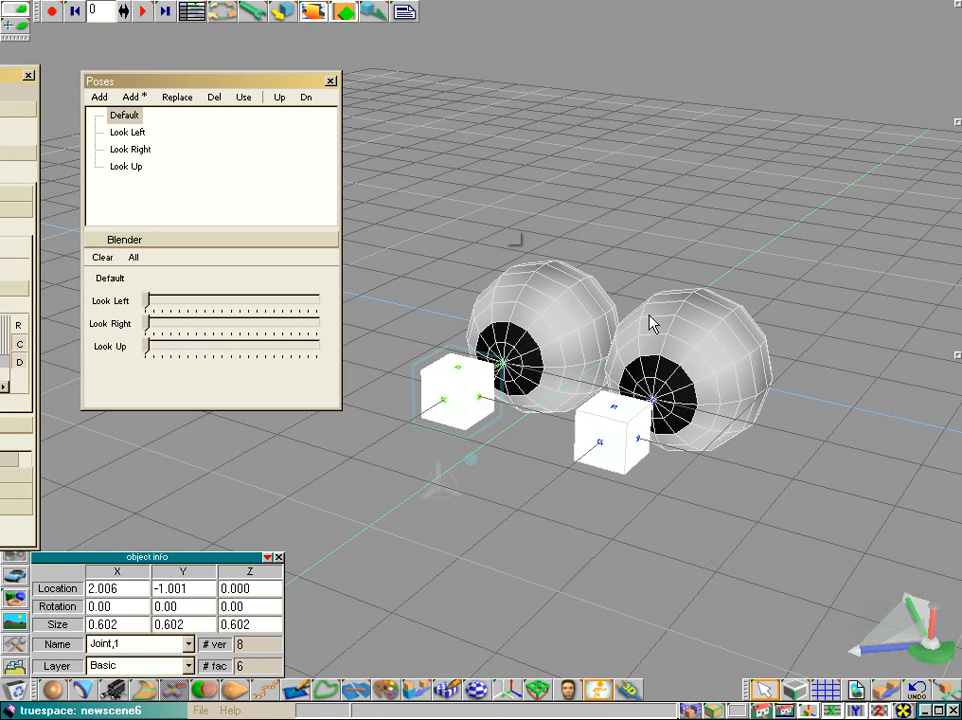
left_click_drag(932, 652, 958, 652)
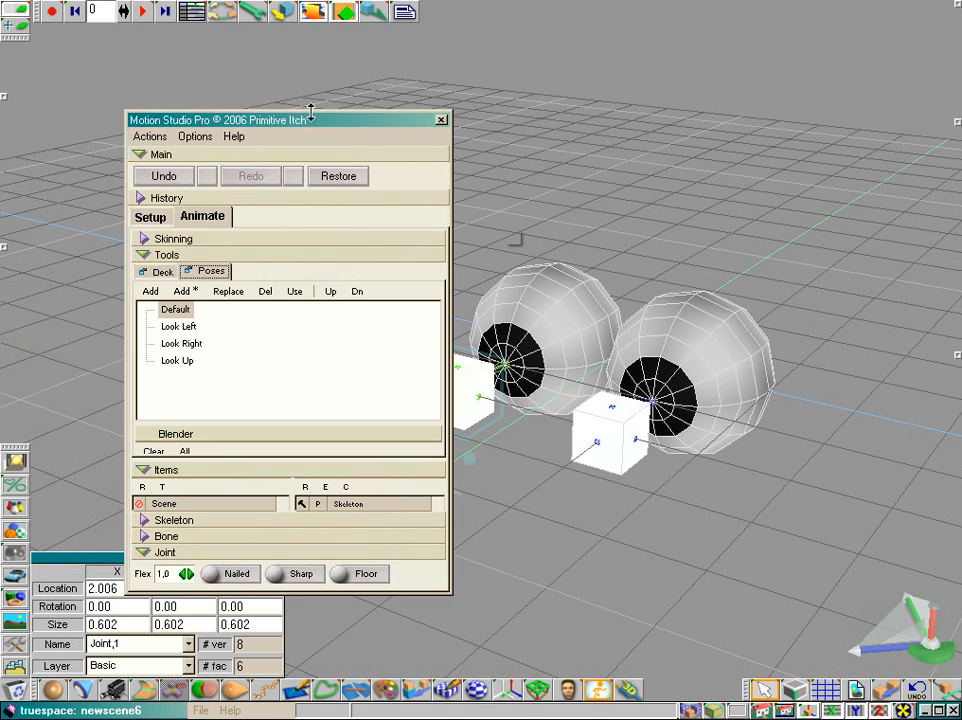
left_click_drag(311, 114, 312, 39)
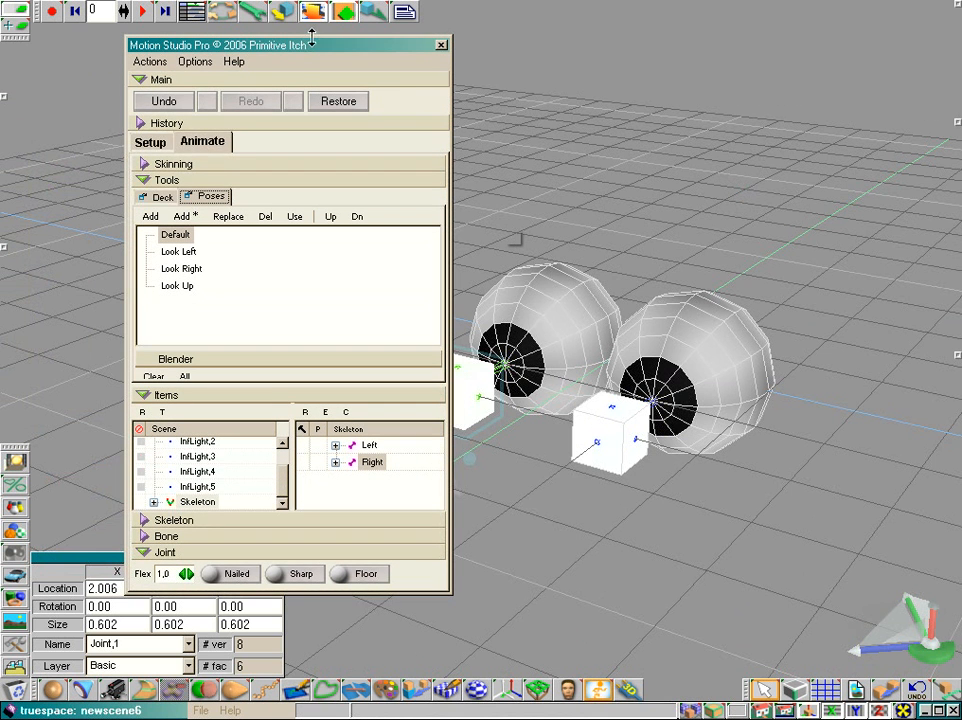
left_click(166, 66)
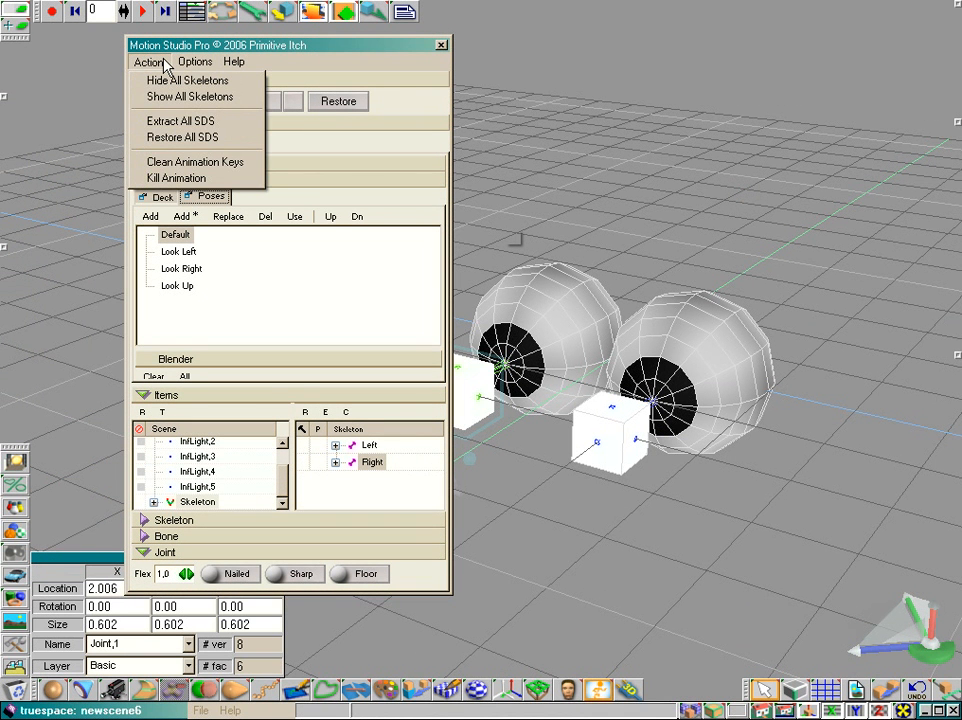
mouse_move(186, 66)
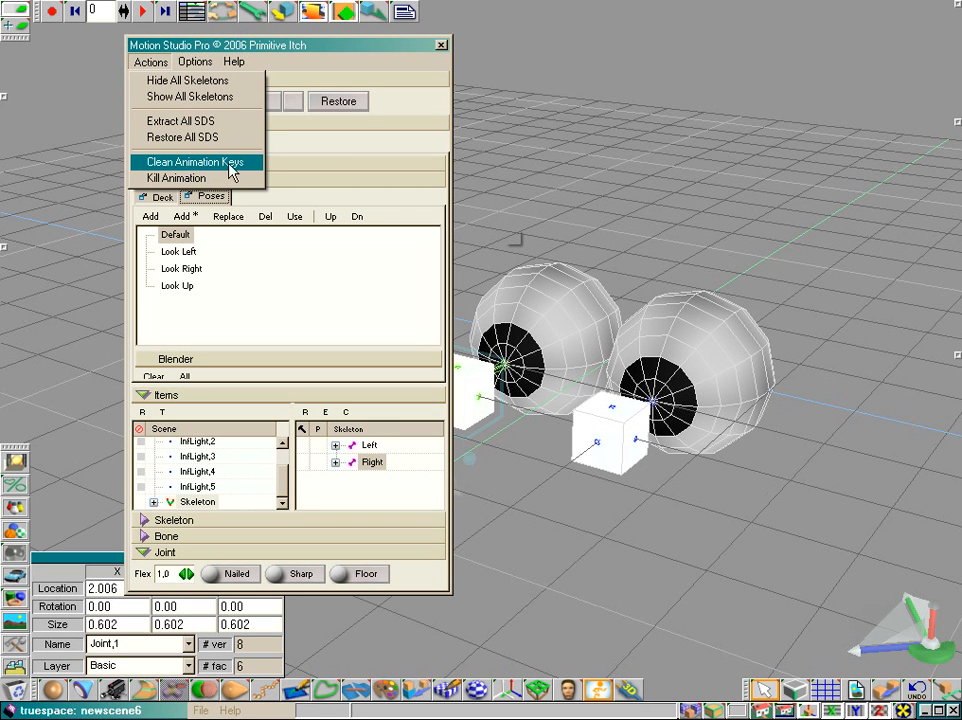
left_click(152, 60)
left_click(152, 143)
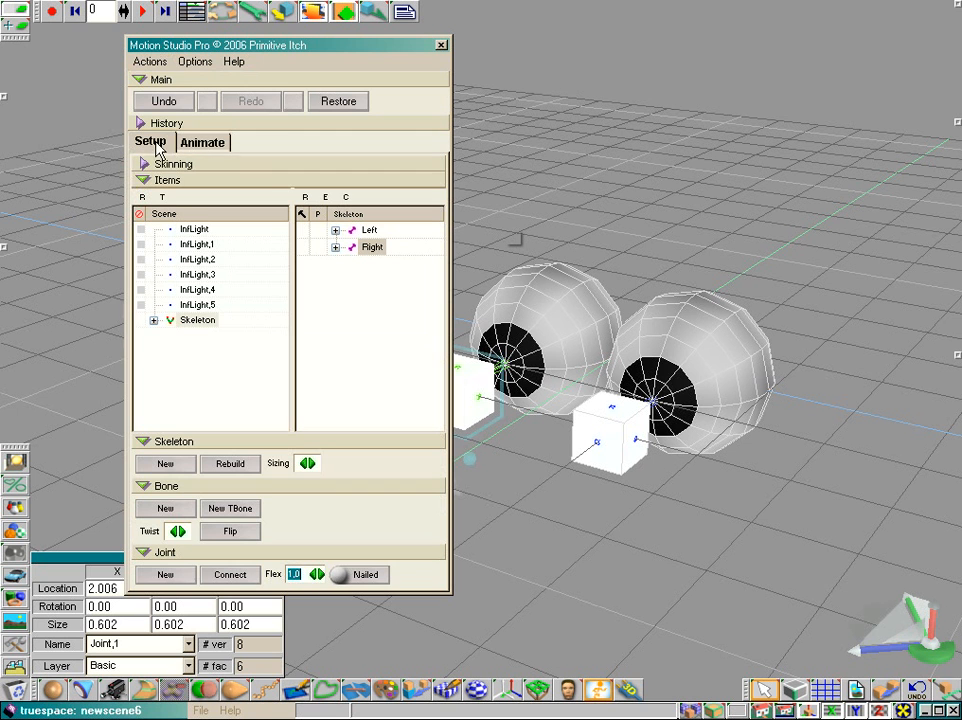
left_click(152, 62)
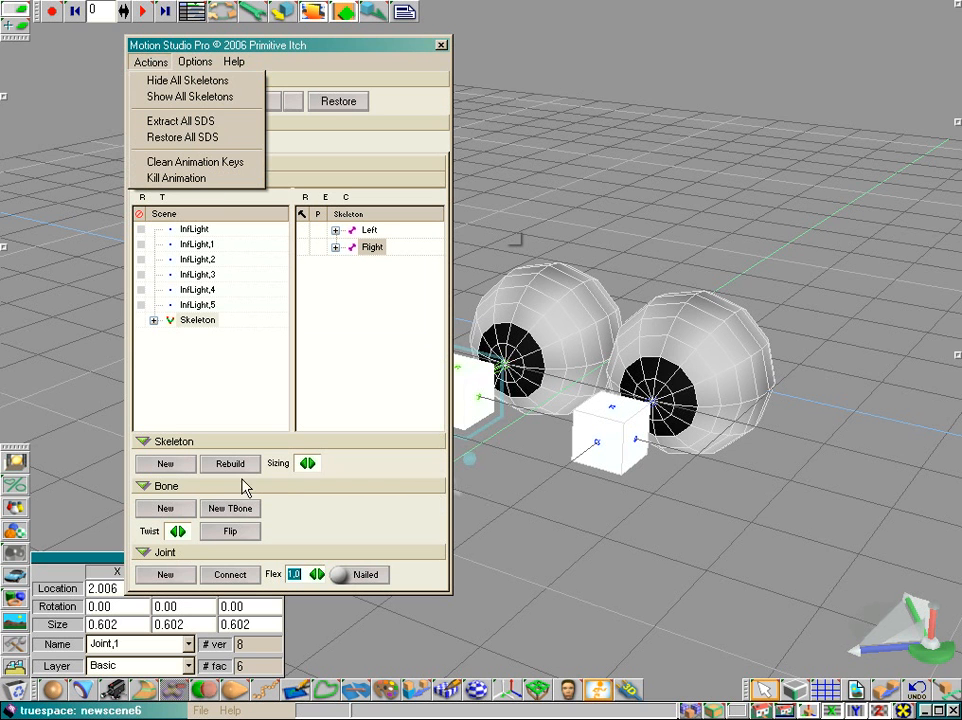
left_click(228, 446)
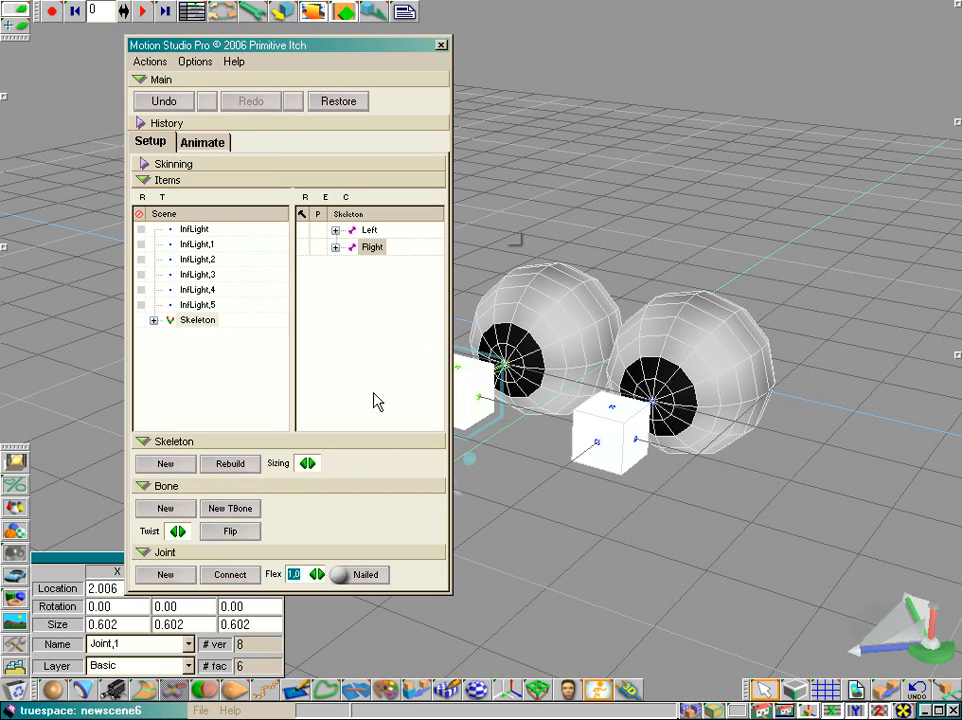
left_click_drag(318, 48, 236, 62)
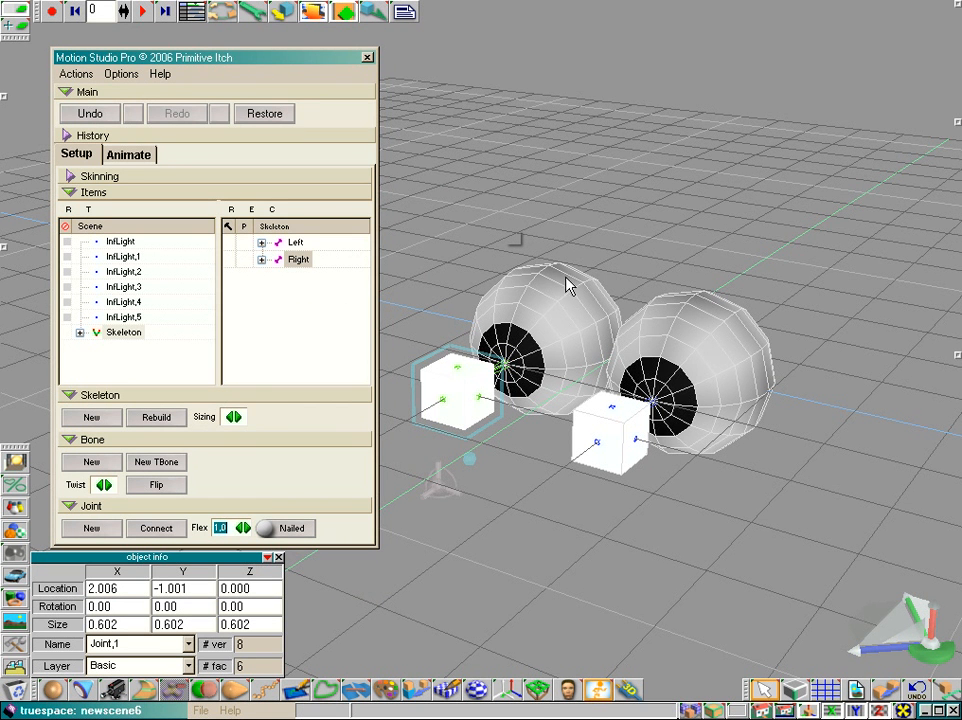
left_click_drag(945, 644, 912, 627)
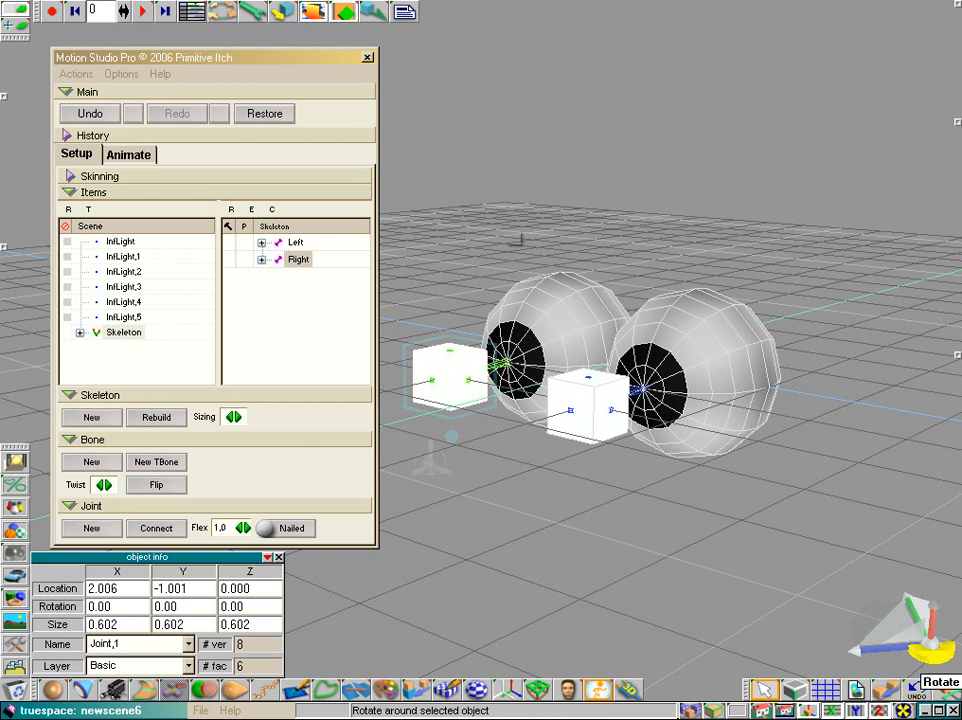
mouse_move(922, 655)
left_mouse_down()
mouse_move(920, 645)
mouse_move(922, 665)
left_mouse_up()
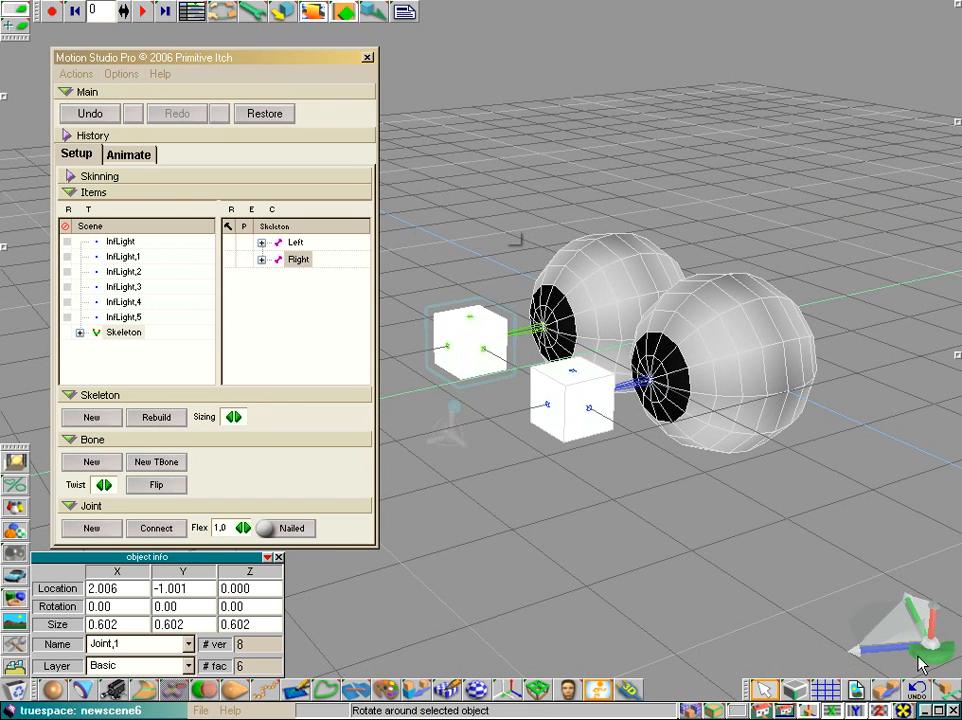